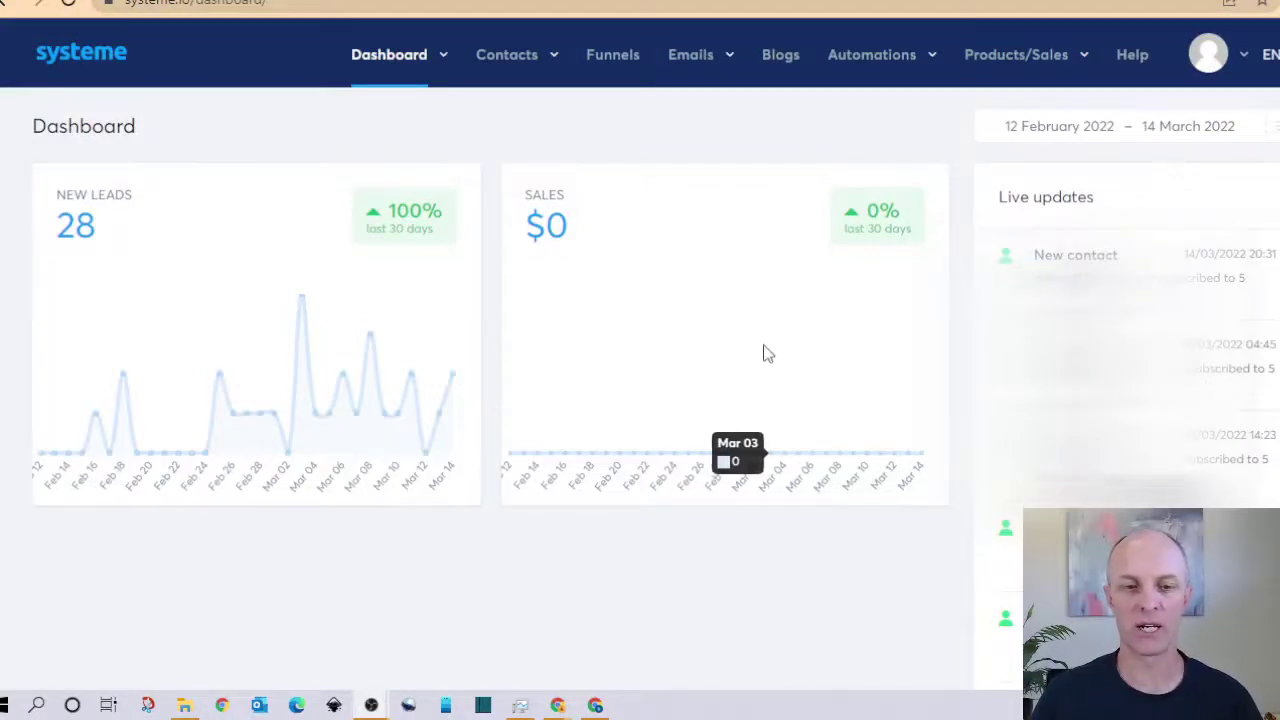
# Step: Go to Mailing settings from the Systeme.io account menu's Settings
pyautogui.click(1246, 62)
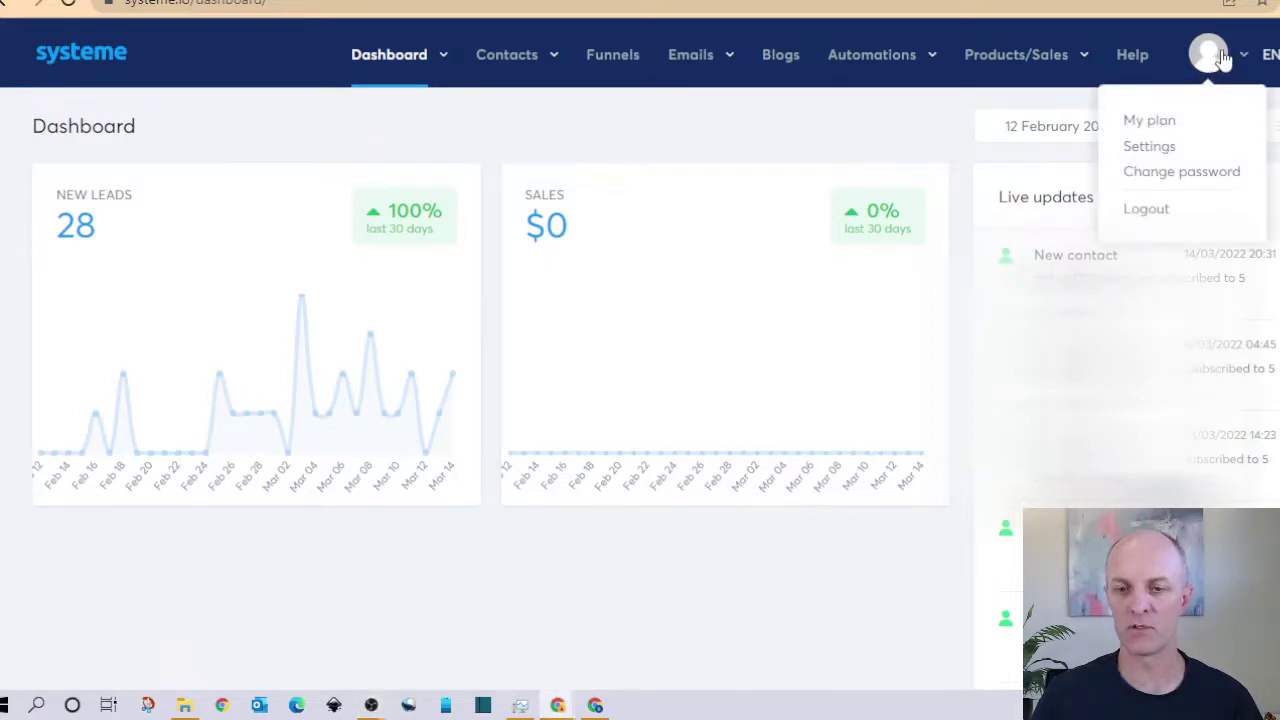
pyautogui.click(1150, 150)
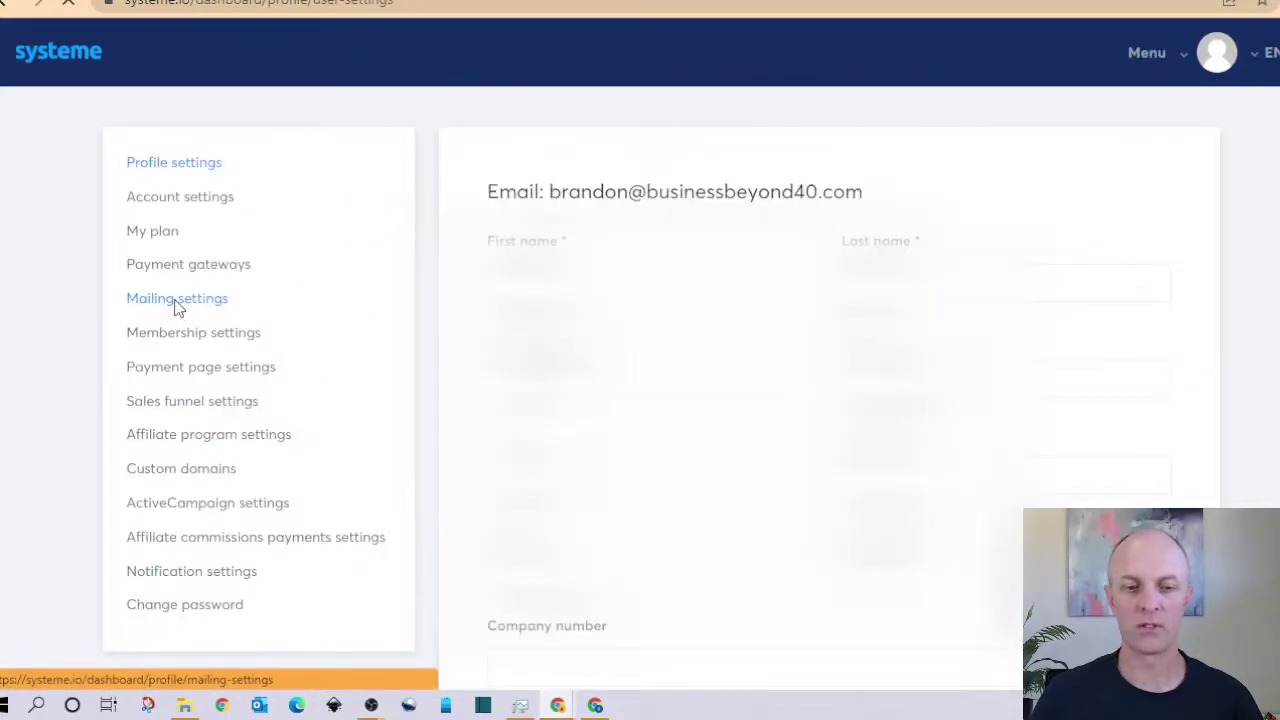
pyautogui.click(177, 305)
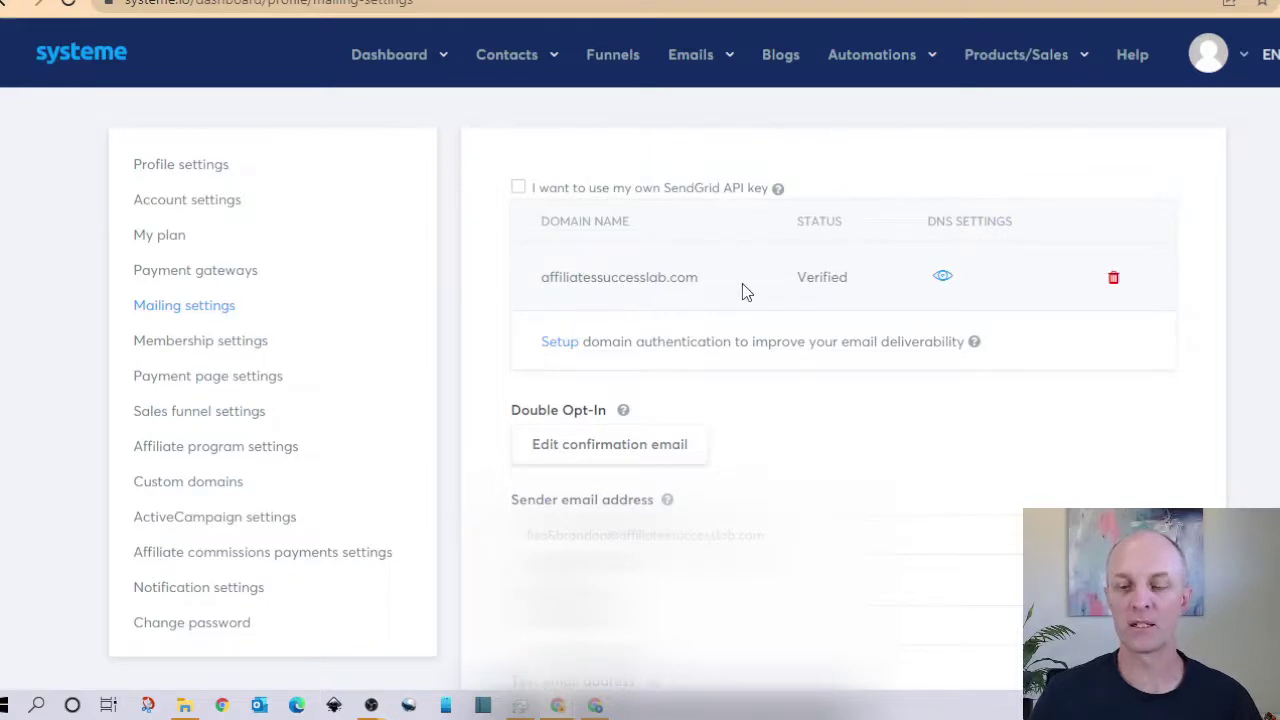
# Step: Start domain authentication setup for healthliving.tips to generate its DNS records
pyautogui.click(556, 343)
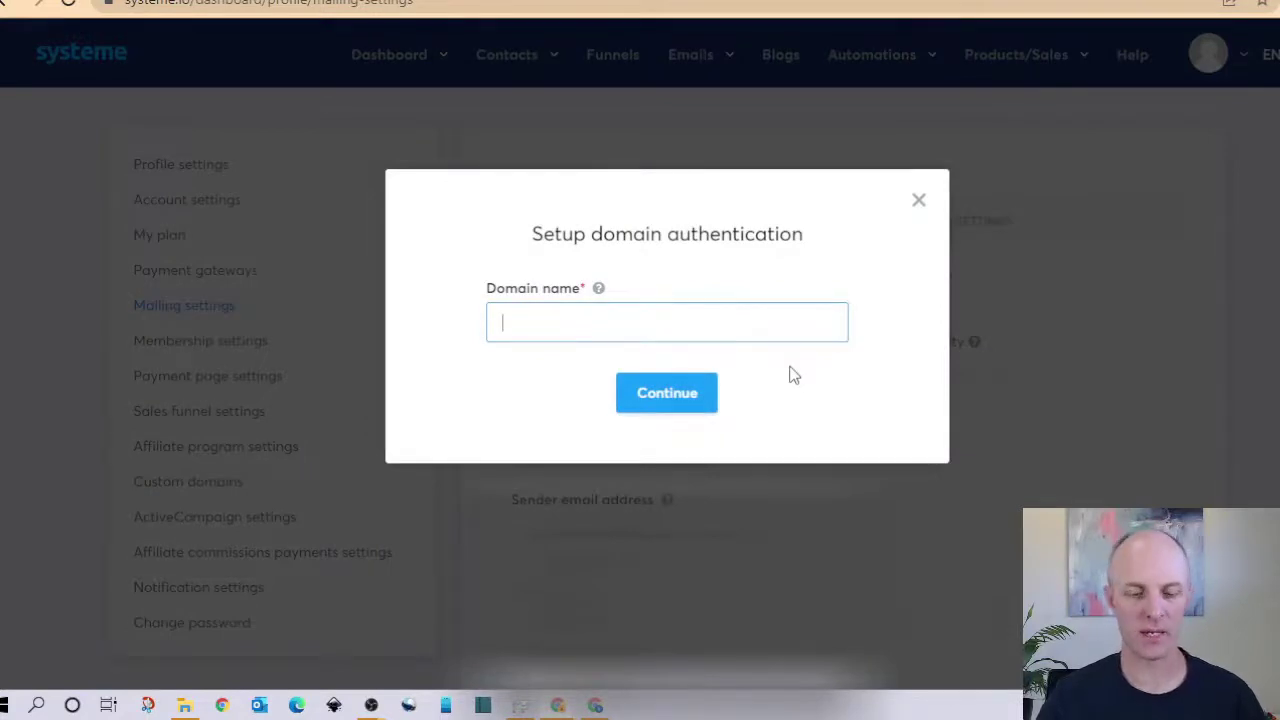
pyautogui.write('healthliving.tips')
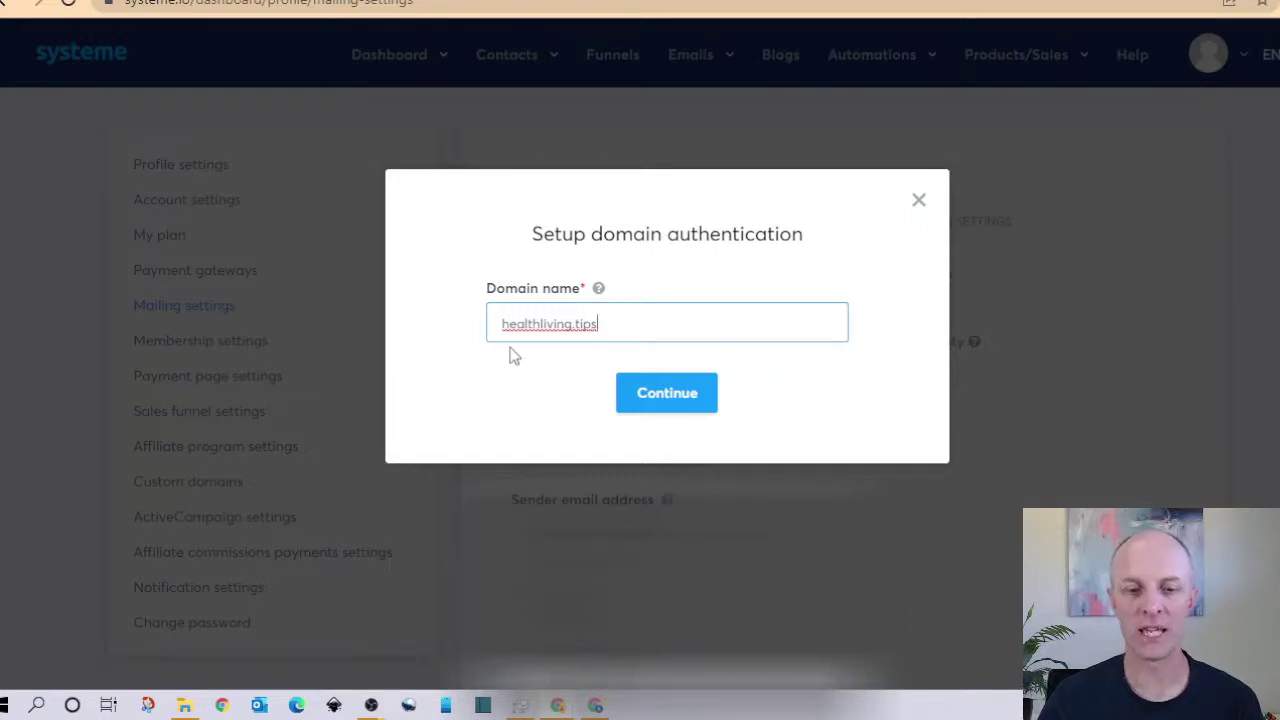
pyautogui.click(665, 401)
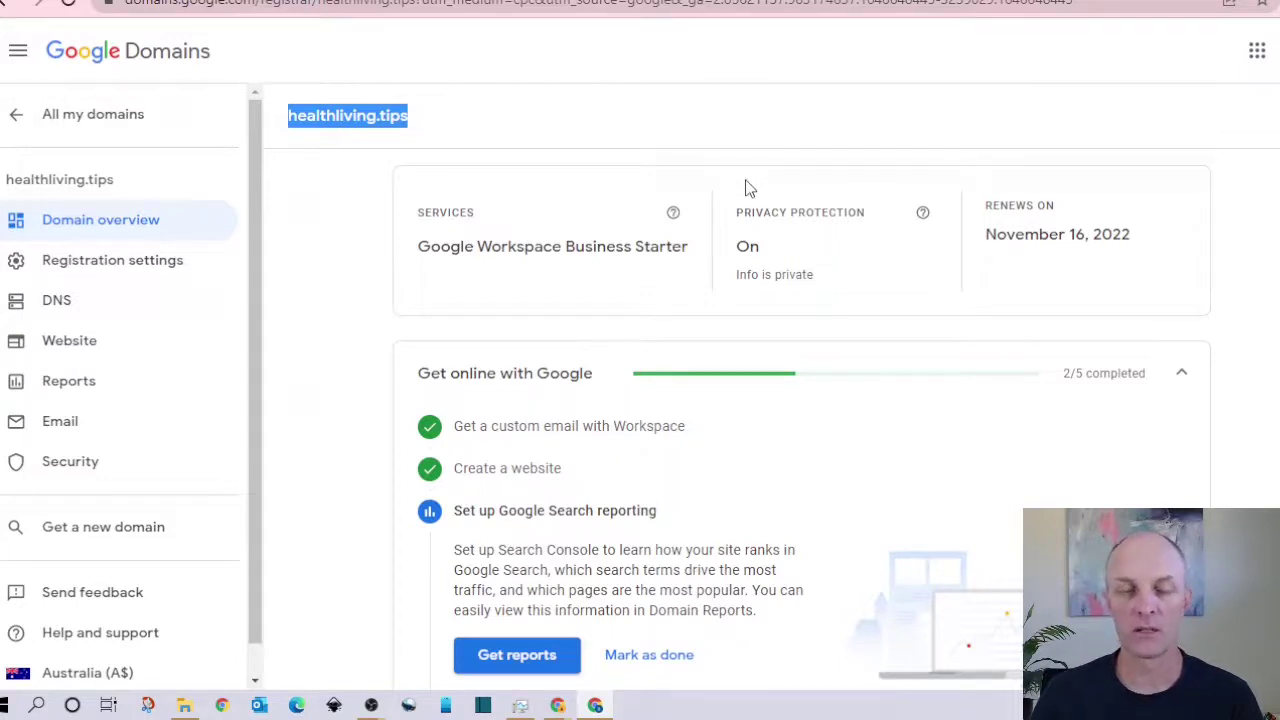
# Step: Put healthliving.tips' custom DNS records into edit mode and add a blank record row
pyautogui.scroll(-2, 60, 270)
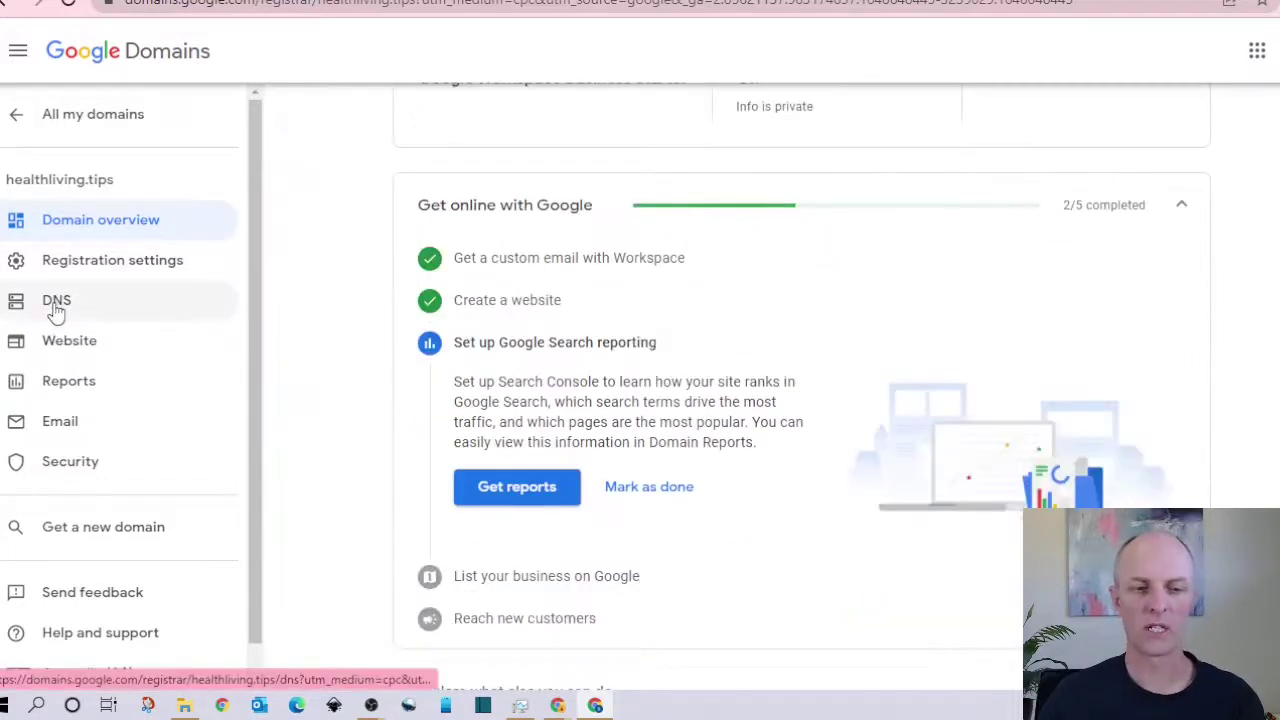
pyautogui.click(52, 306)
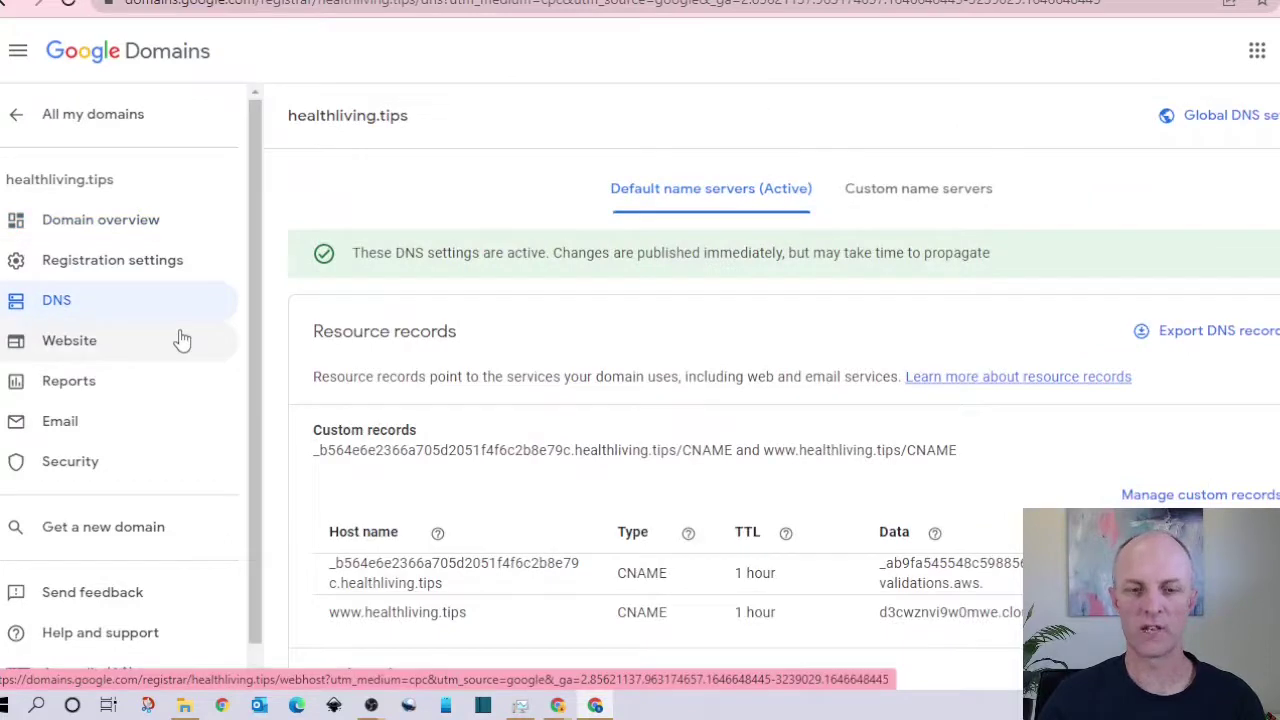
pyautogui.scroll(-2, 1080, 297)
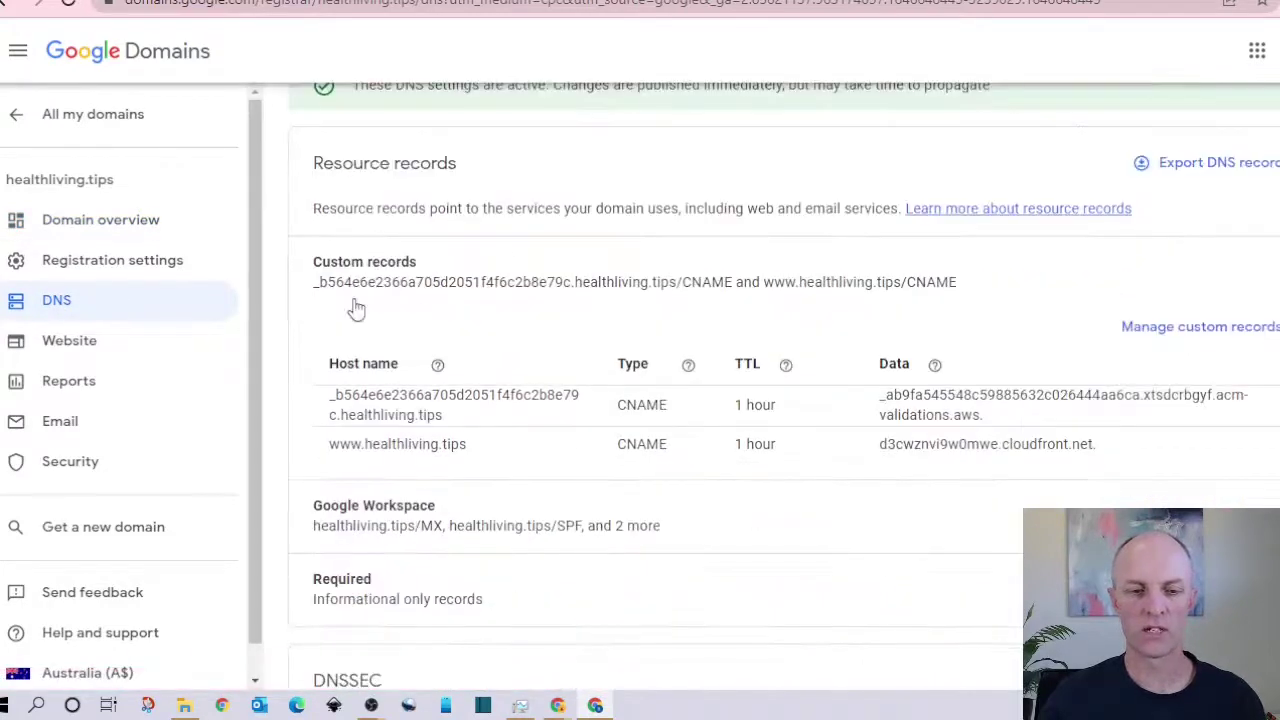
pyautogui.click(1252, 282)
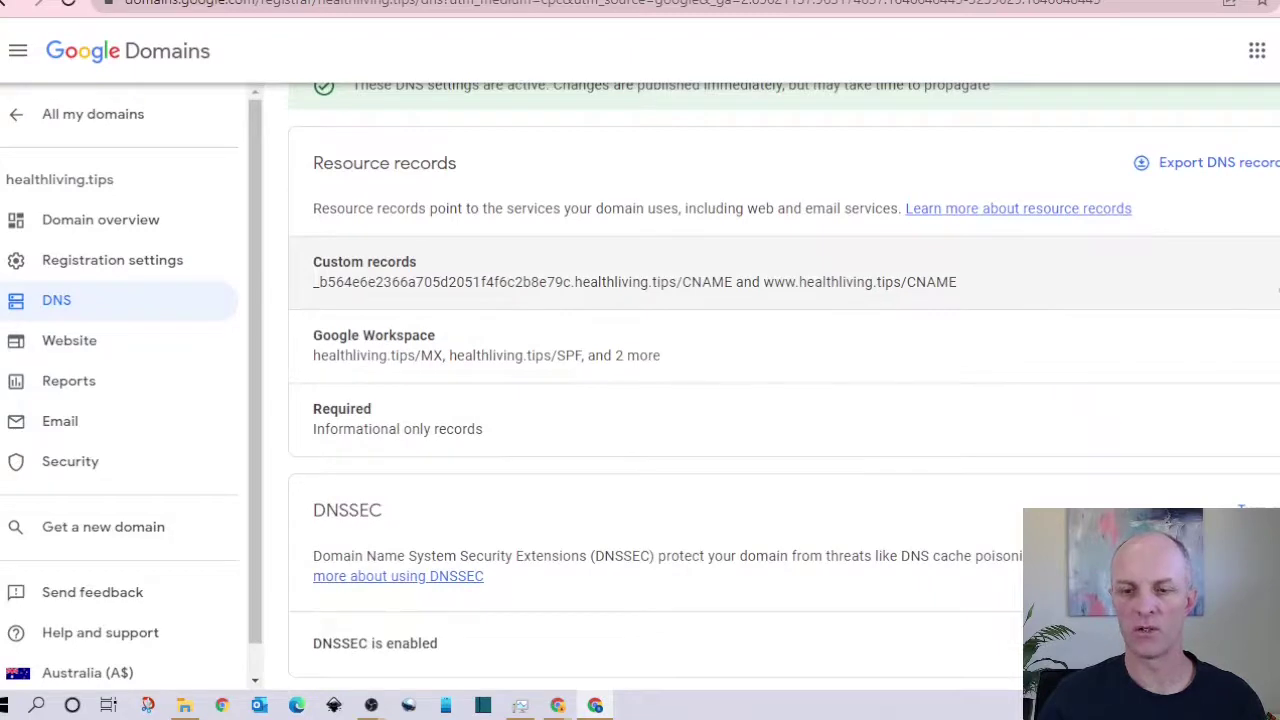
pyautogui.click(1252, 282)
pyautogui.scroll(-2, 1195, 190)
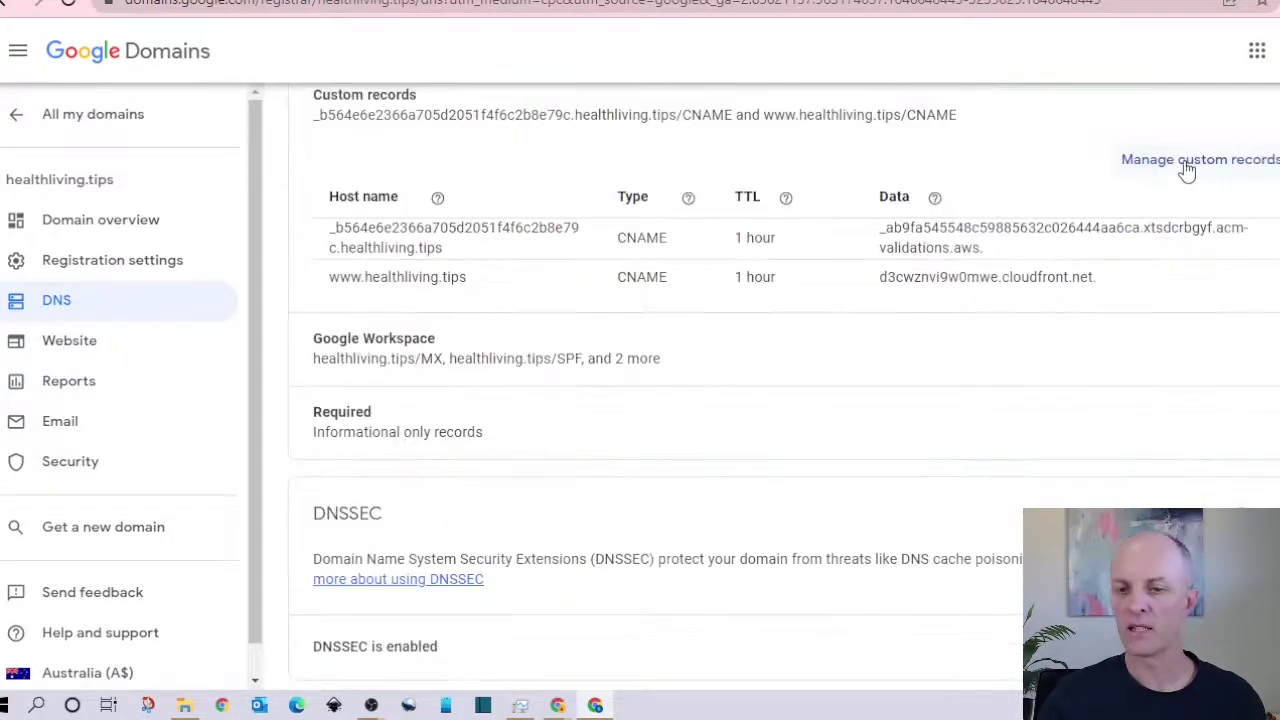
pyautogui.click(1186, 166)
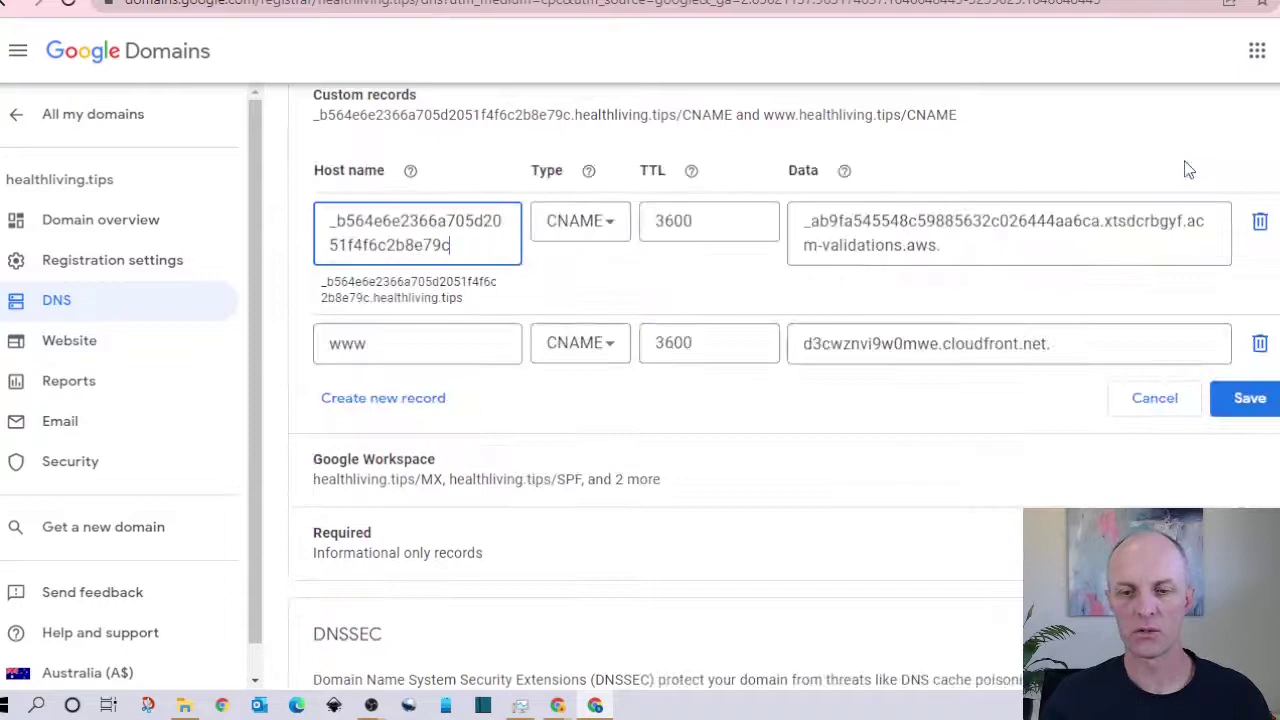
pyautogui.click(362, 408)
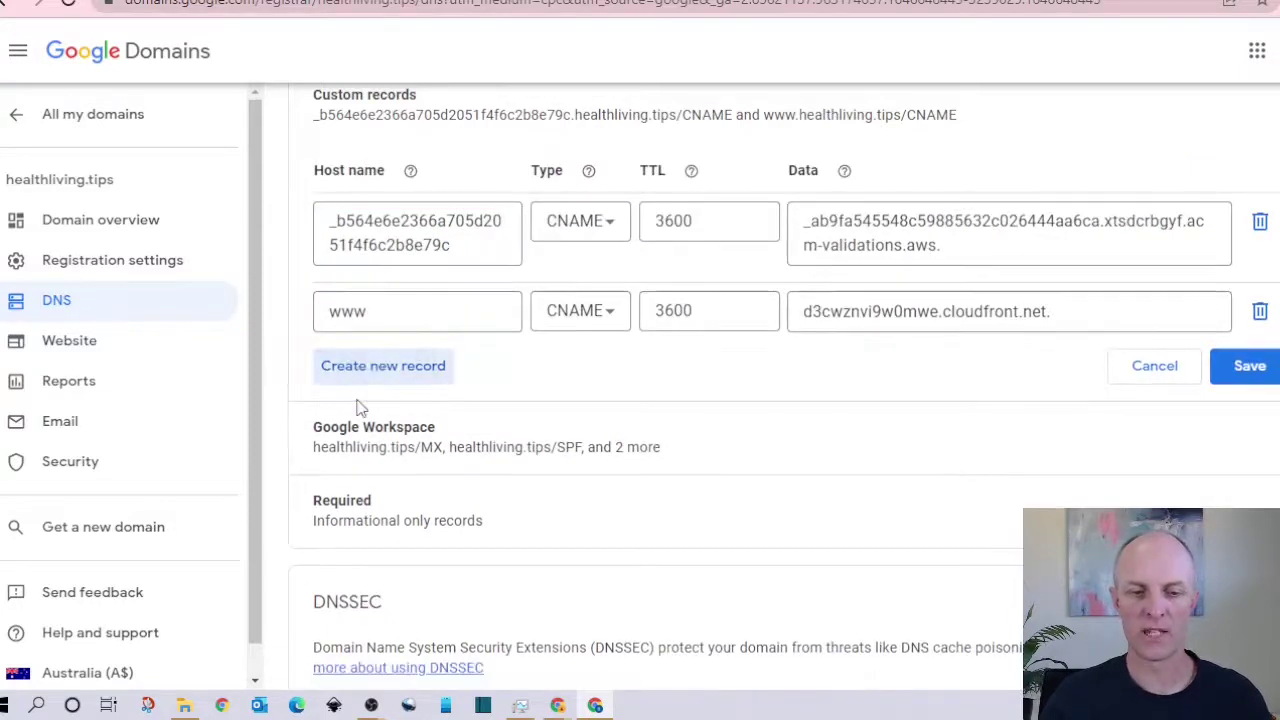
pyautogui.click(380, 378)
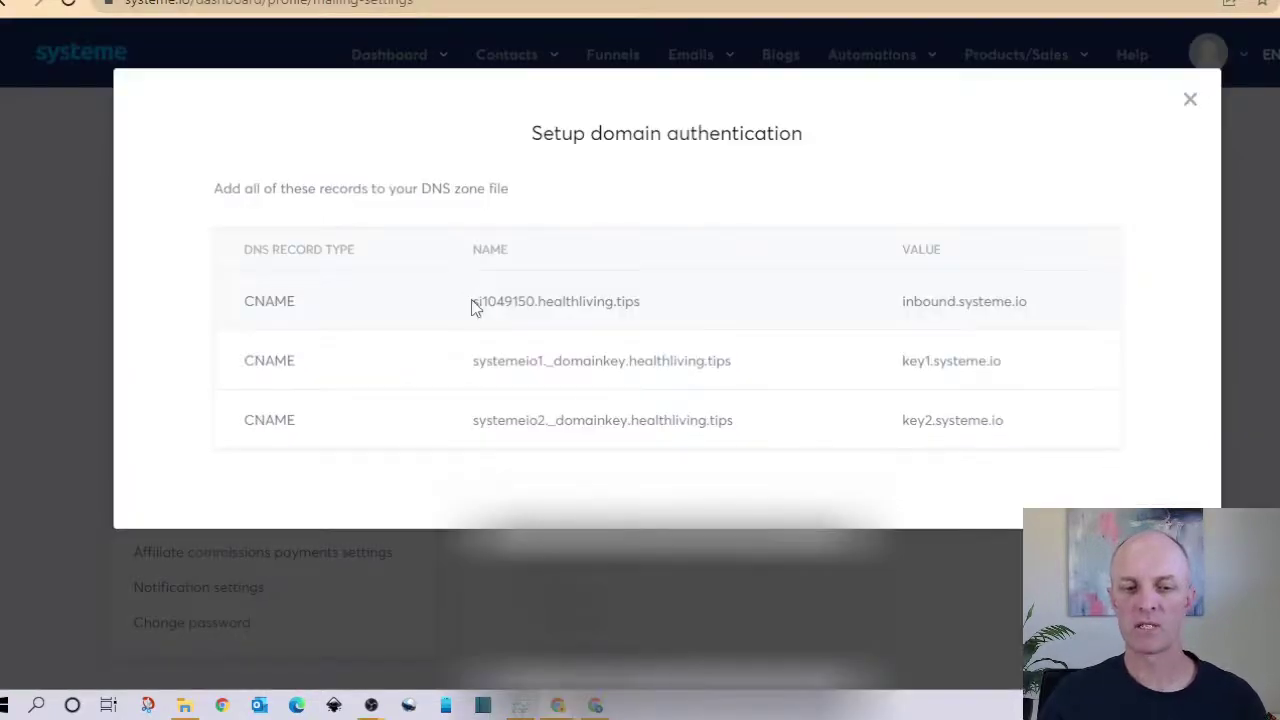
# Step: Enter si1049150 as the new record's host name, dropping the .healthliving.tips suffix
pyautogui.moveTo(474, 302); pyautogui.dragTo(652, 304)
pyautogui.hotkey('ctrl', 'c')
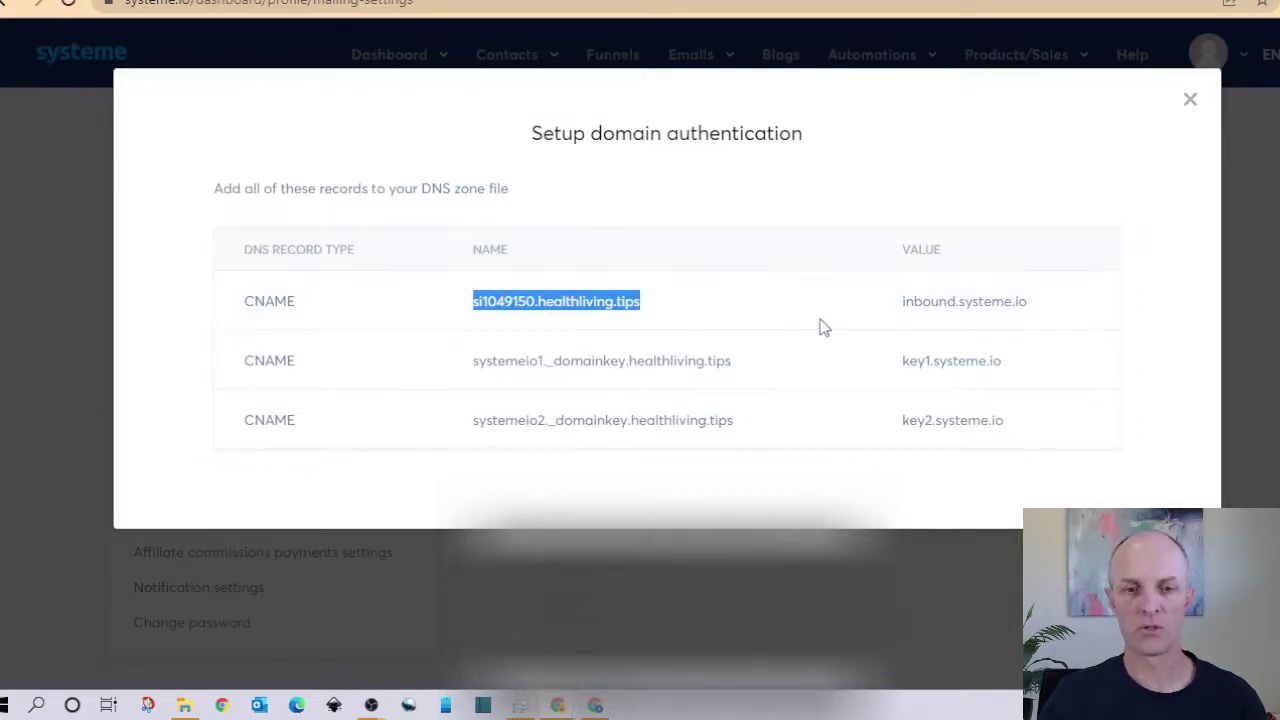
pyautogui.hotkey('alt', 'Tab')
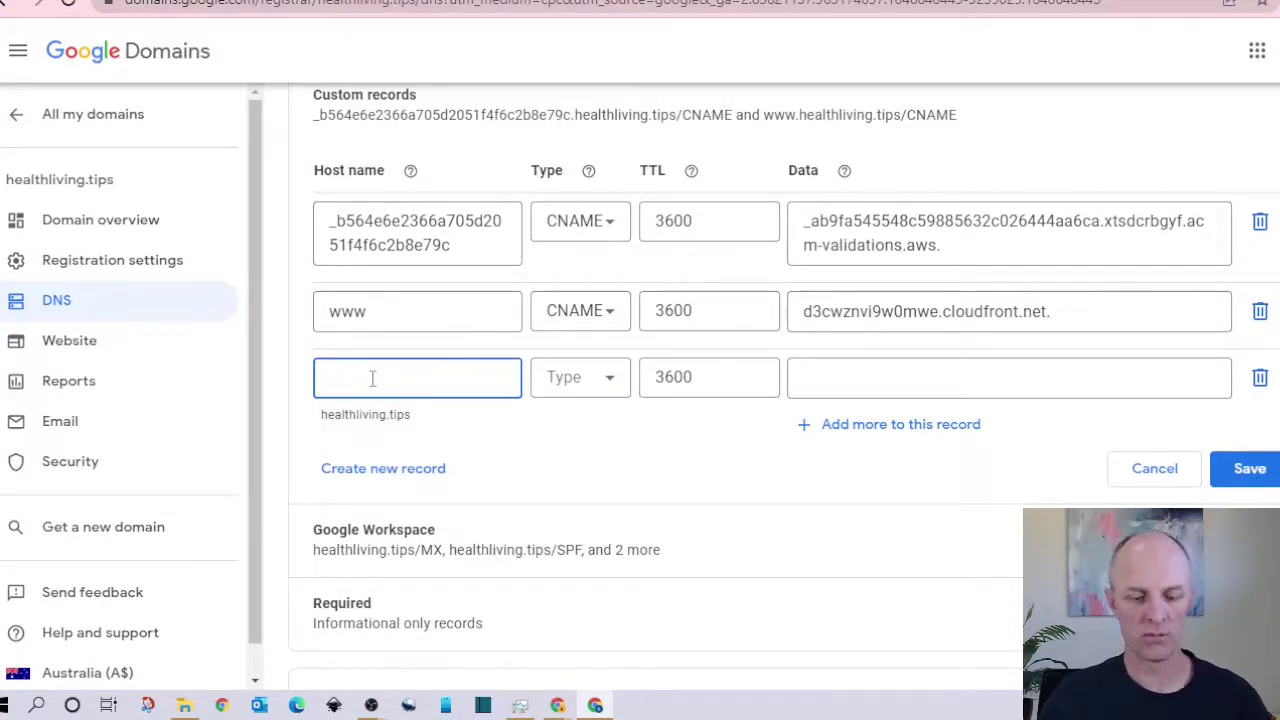
pyautogui.hotkey('ctrl', 'v')
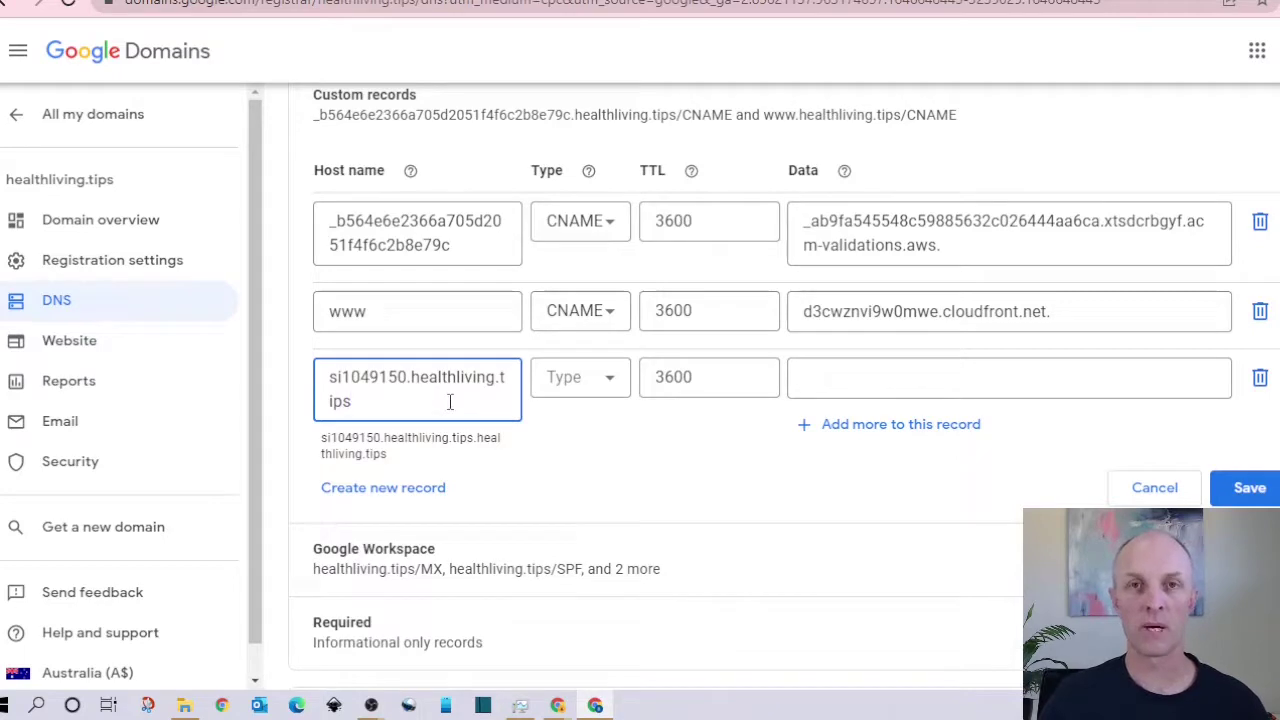
pyautogui.click(330, 380)
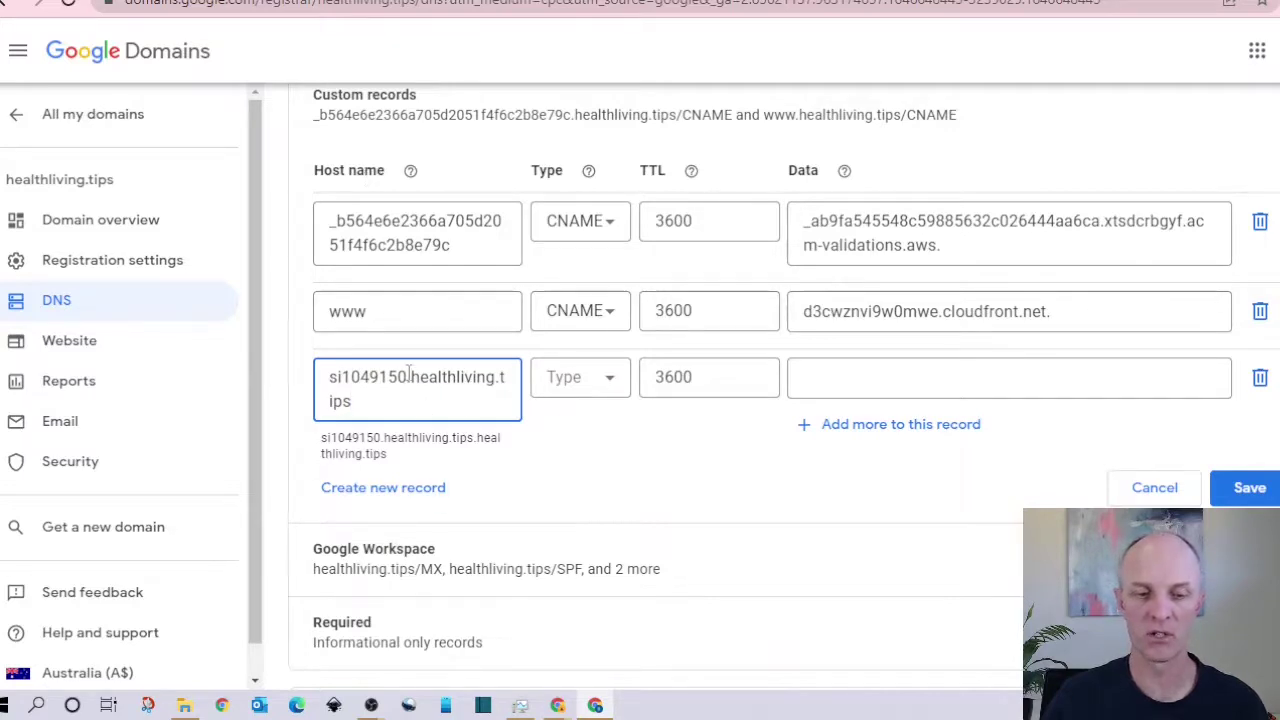
pyautogui.moveTo(408, 376)
pyautogui.mouseDown()
pyautogui.moveTo(468, 380)
pyautogui.moveTo(525, 405)
pyautogui.mouseUp()
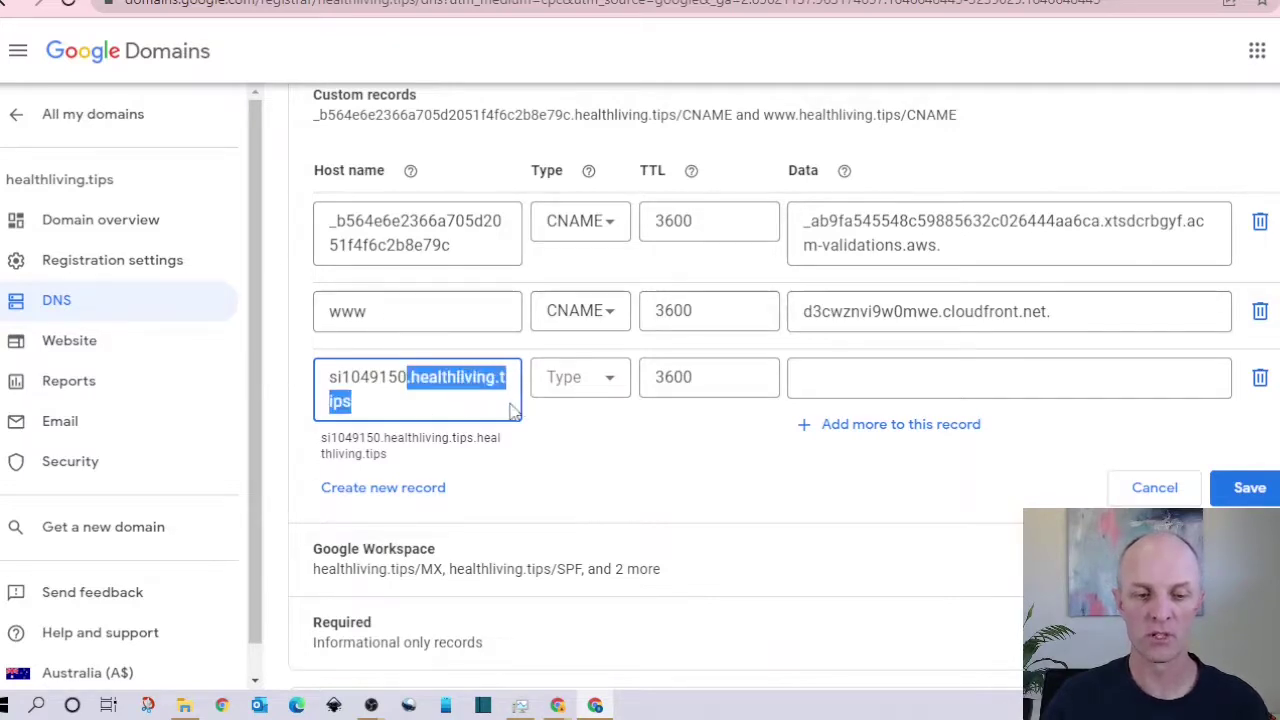
pyautogui.press('BackSpace')
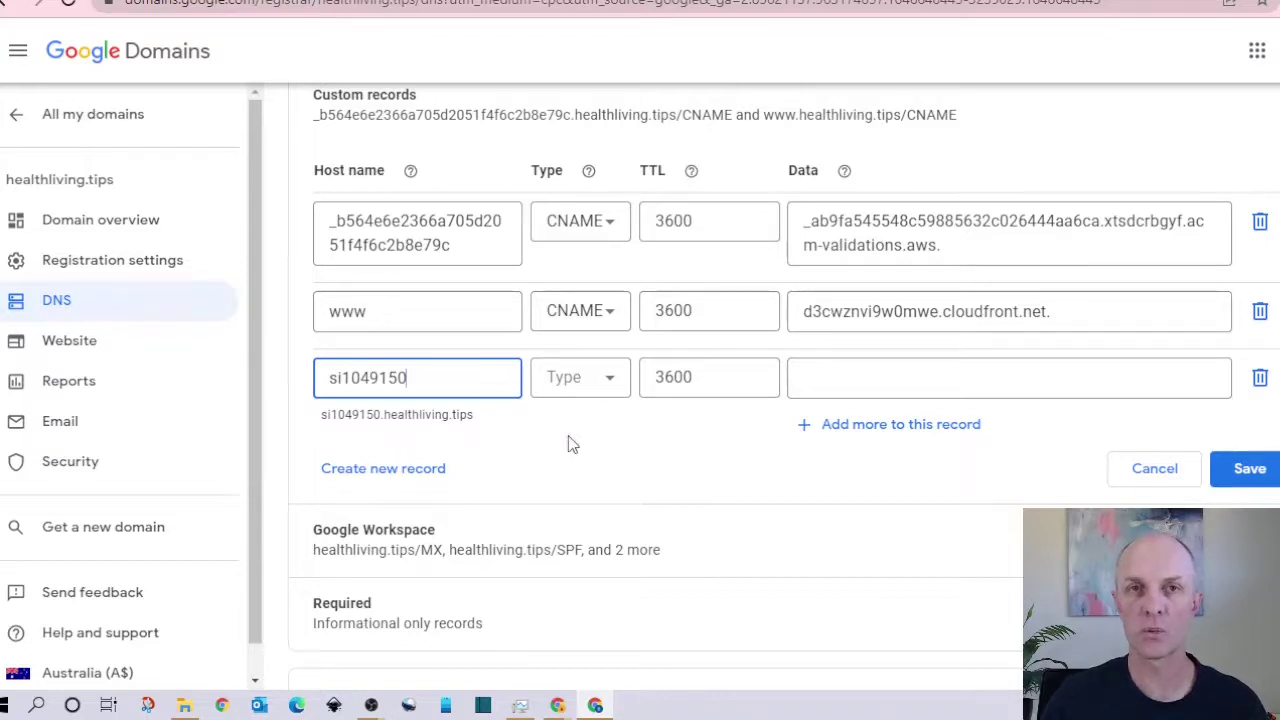
# Step: Make the record a CNAME with data inbound.systeme.io copied from Systeme.io
pyautogui.click(612, 385)
pyautogui.click(566, 580)
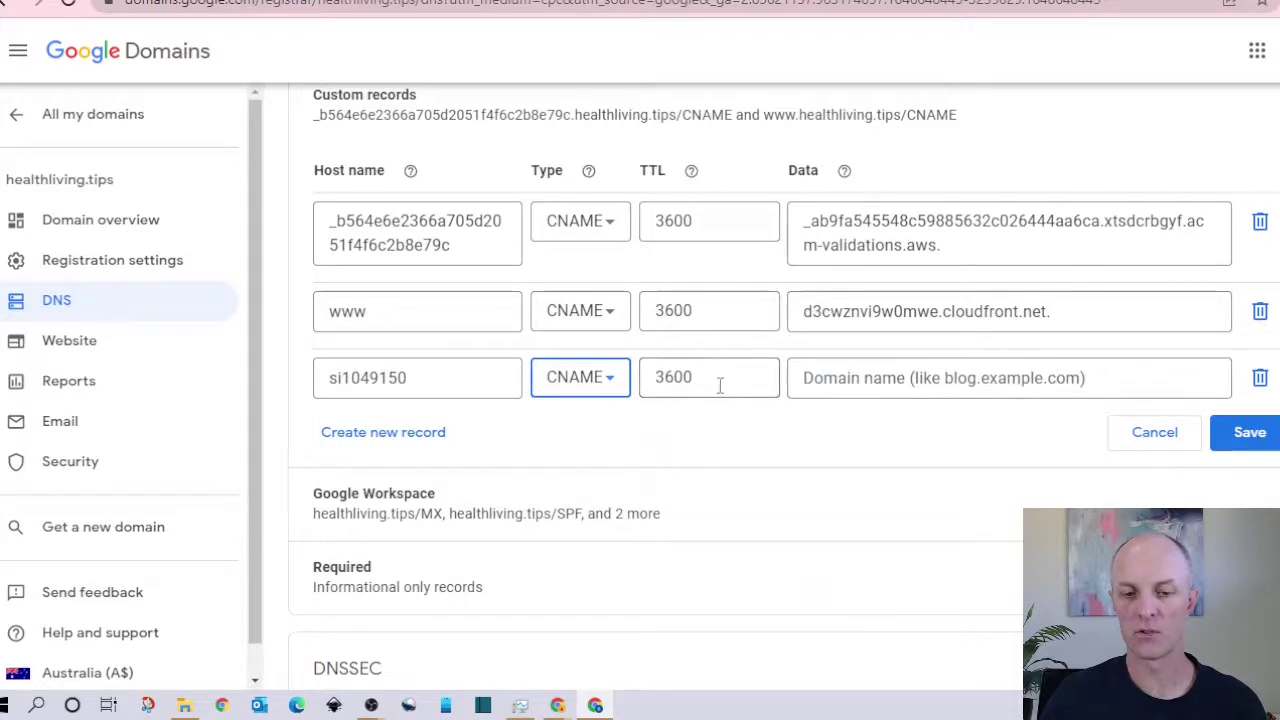
pyautogui.click(918, 378)
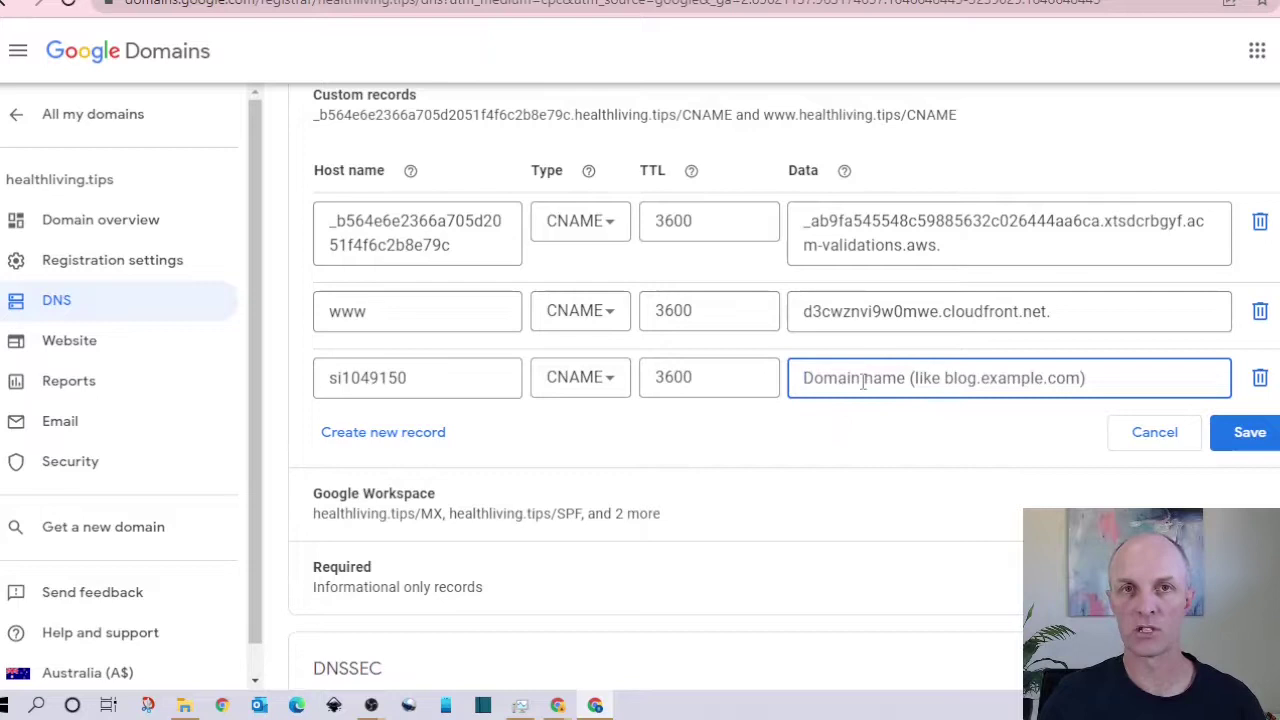
pyautogui.hotkey('ctrl', 'Tab')
pyautogui.moveTo(903, 301); pyautogui.dragTo(1048, 305)
pyautogui.hotkey('ctrl', 'c')
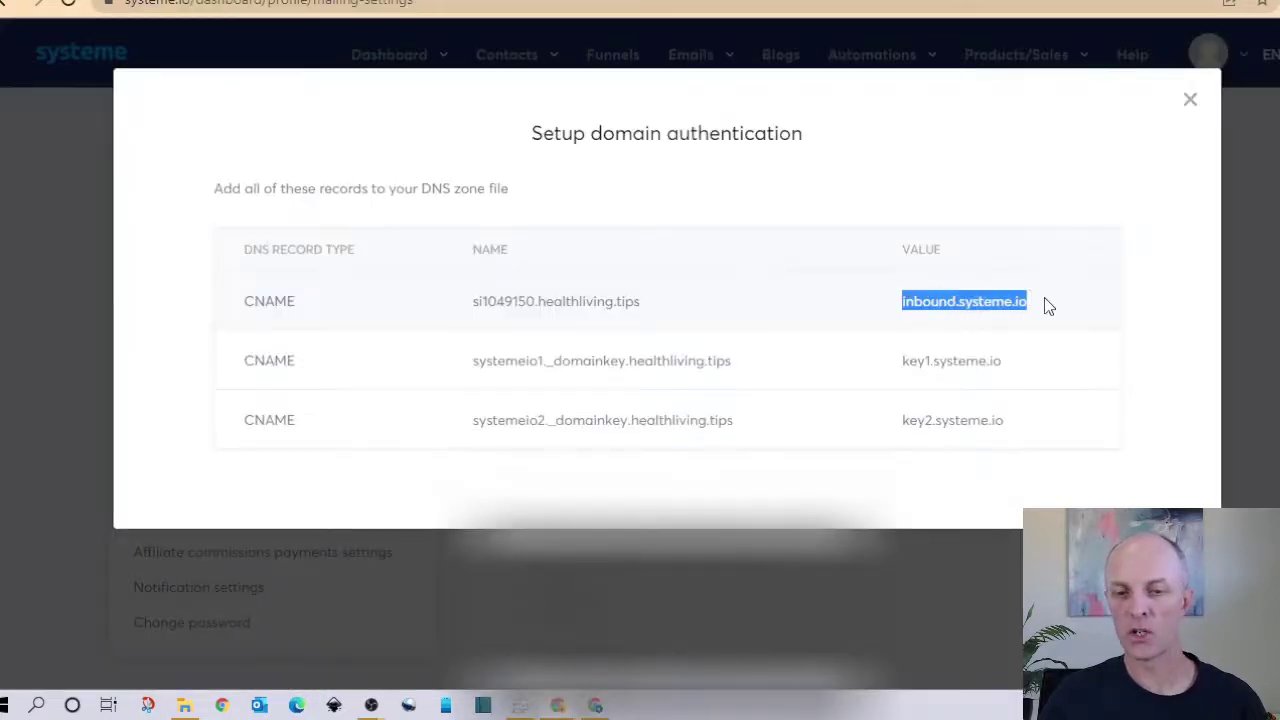
pyautogui.hotkey('ctrl', 'shift', 'Tab')
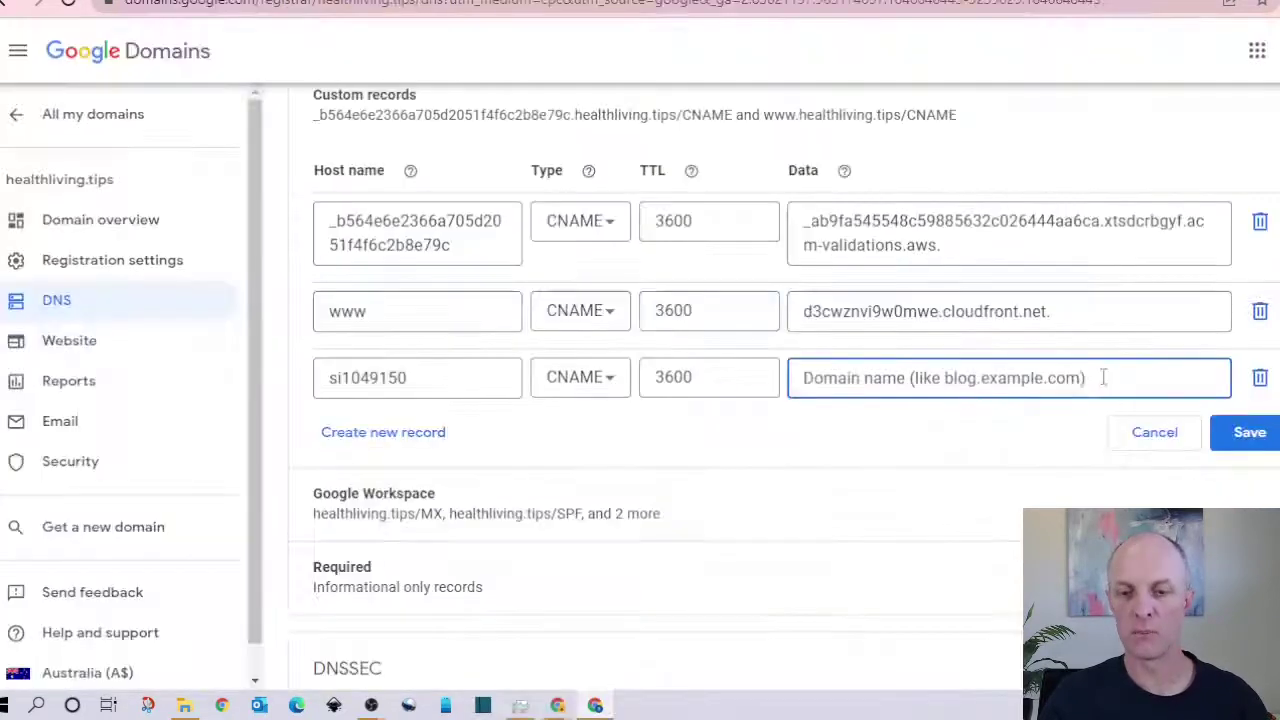
pyautogui.hotkey('ctrl', 'v')
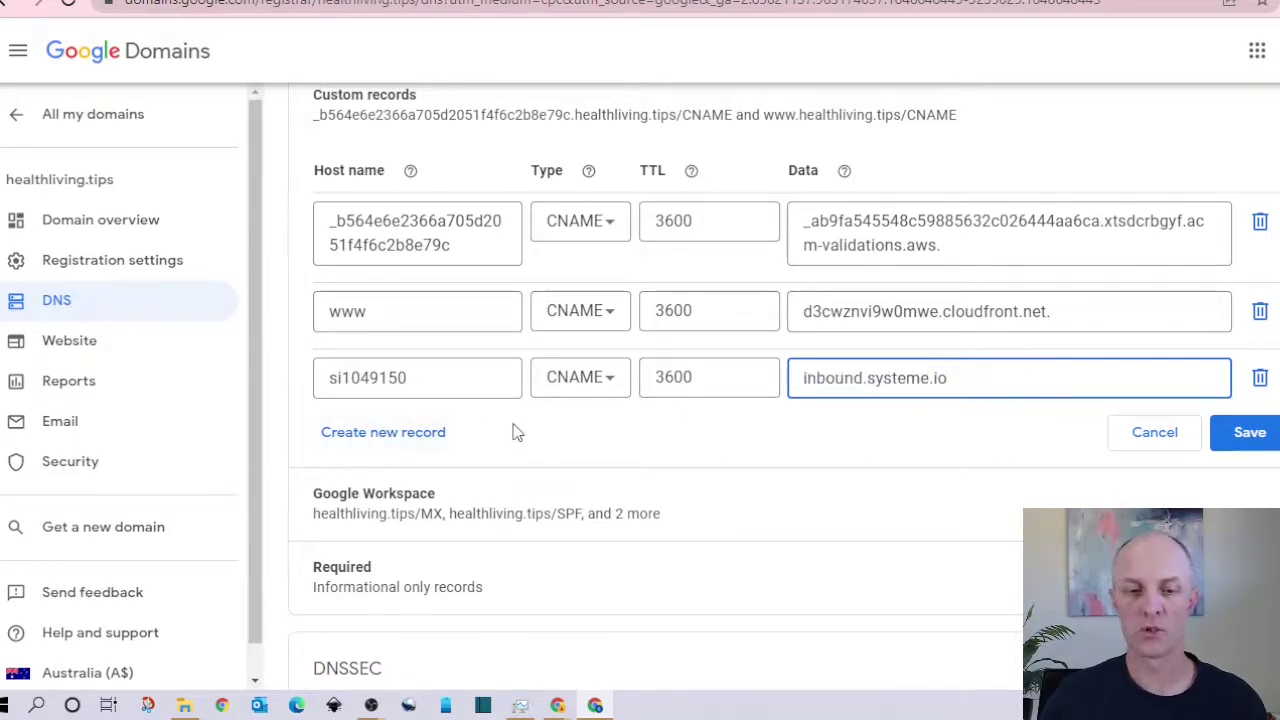
# Step: Add a CNAME record systemeio1._domainkey pointing to key1.systeme.io
pyautogui.click(395, 436)
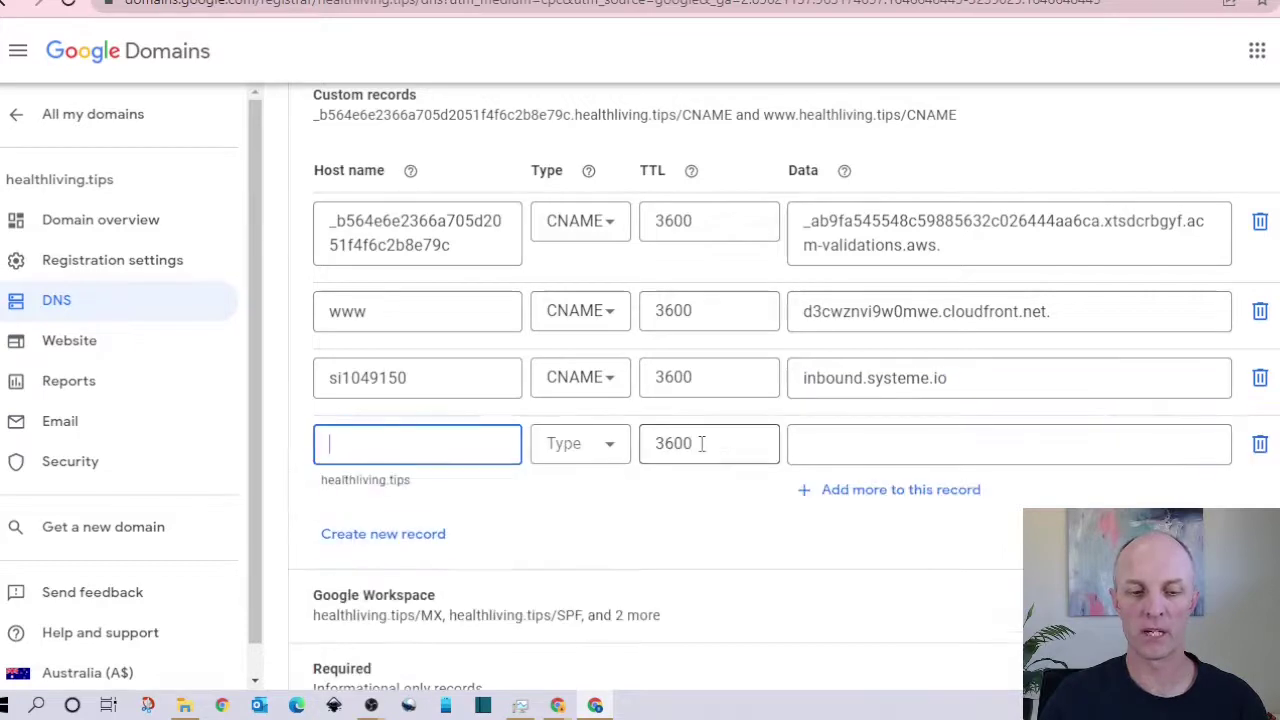
pyautogui.hotkey('ctrl', 'Tab')
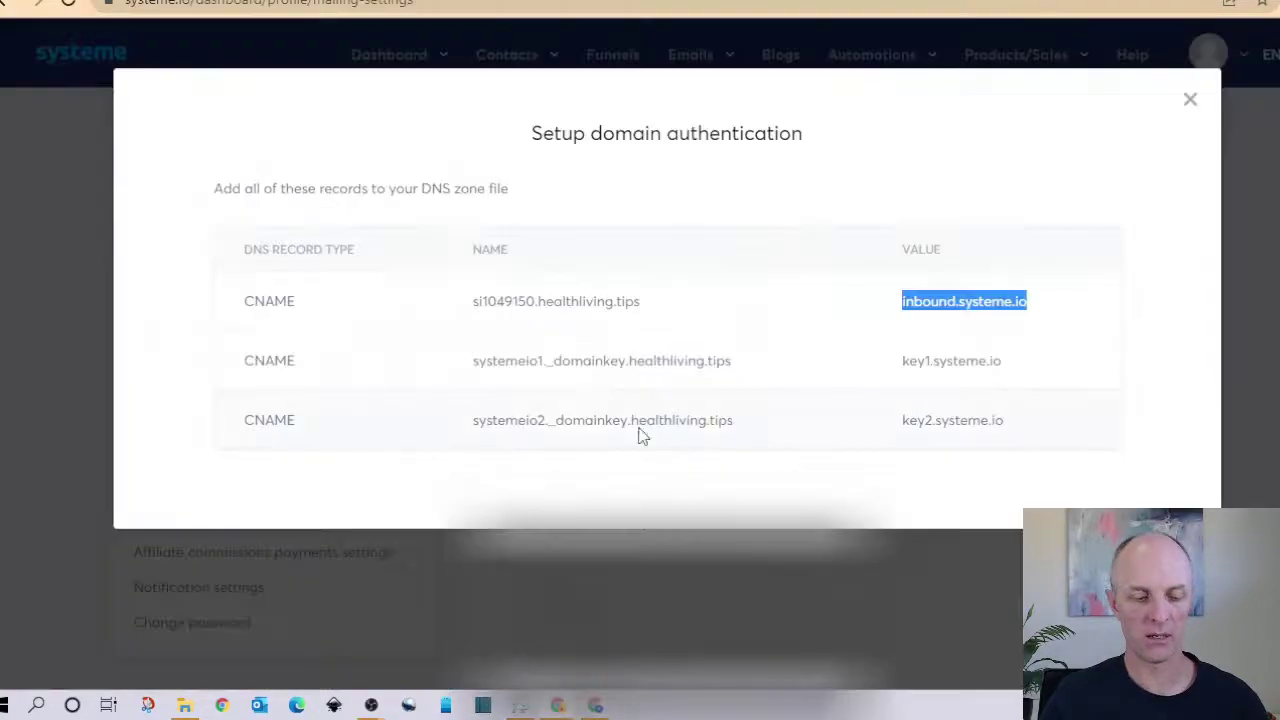
pyautogui.click(485, 360)
pyautogui.moveTo(477, 360); pyautogui.dragTo(631, 363)
pyautogui.hotkey('ctrl', 'c')
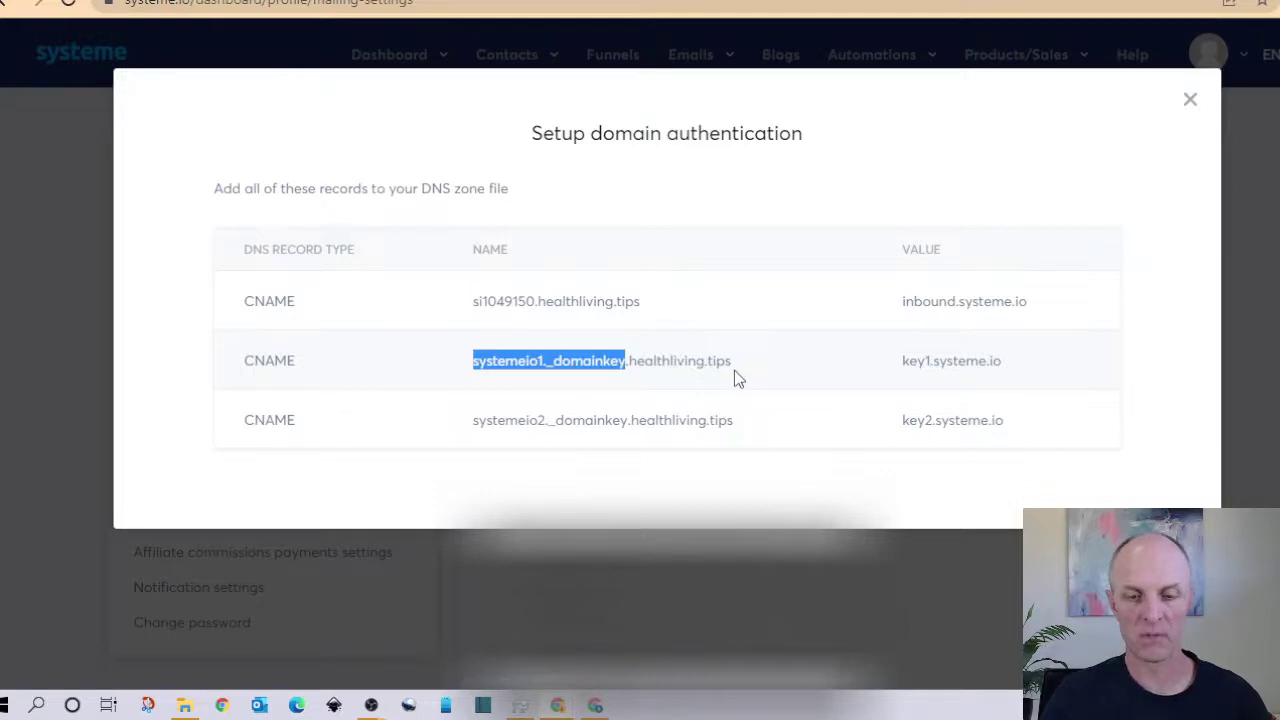
pyautogui.hotkey('alt', 'Tab')
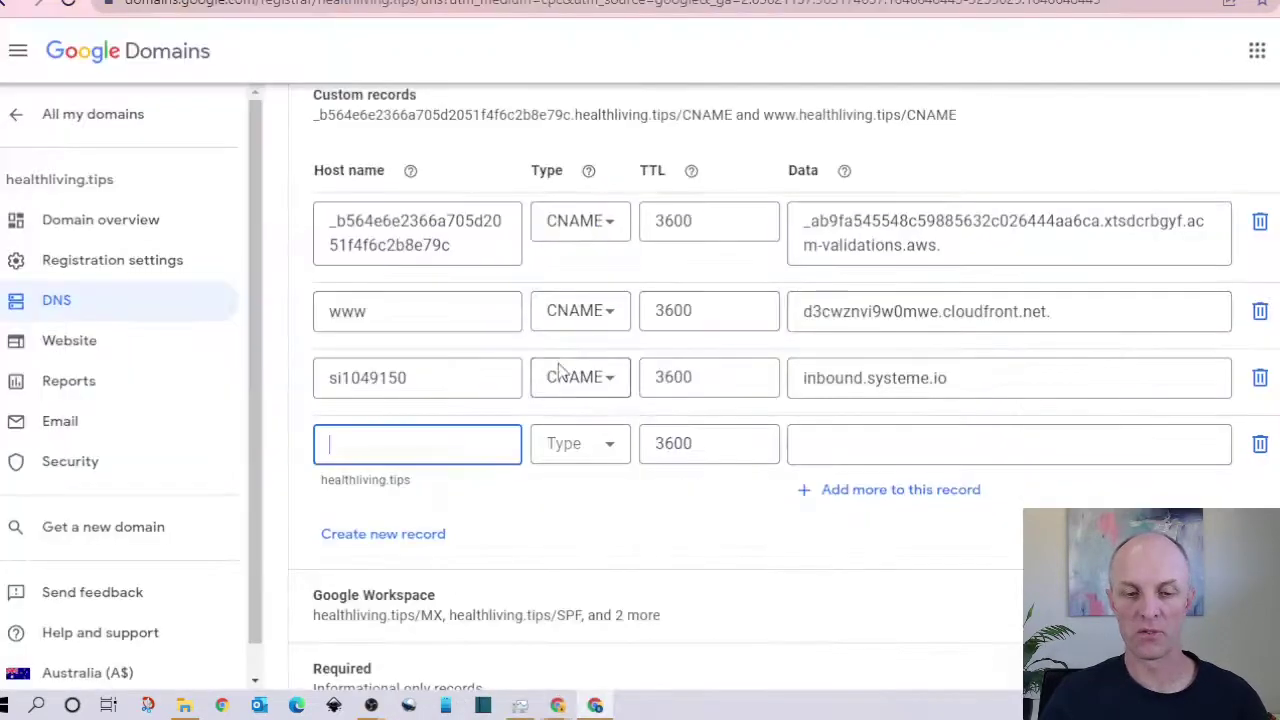
pyautogui.hotkey('ctrl', 'v')
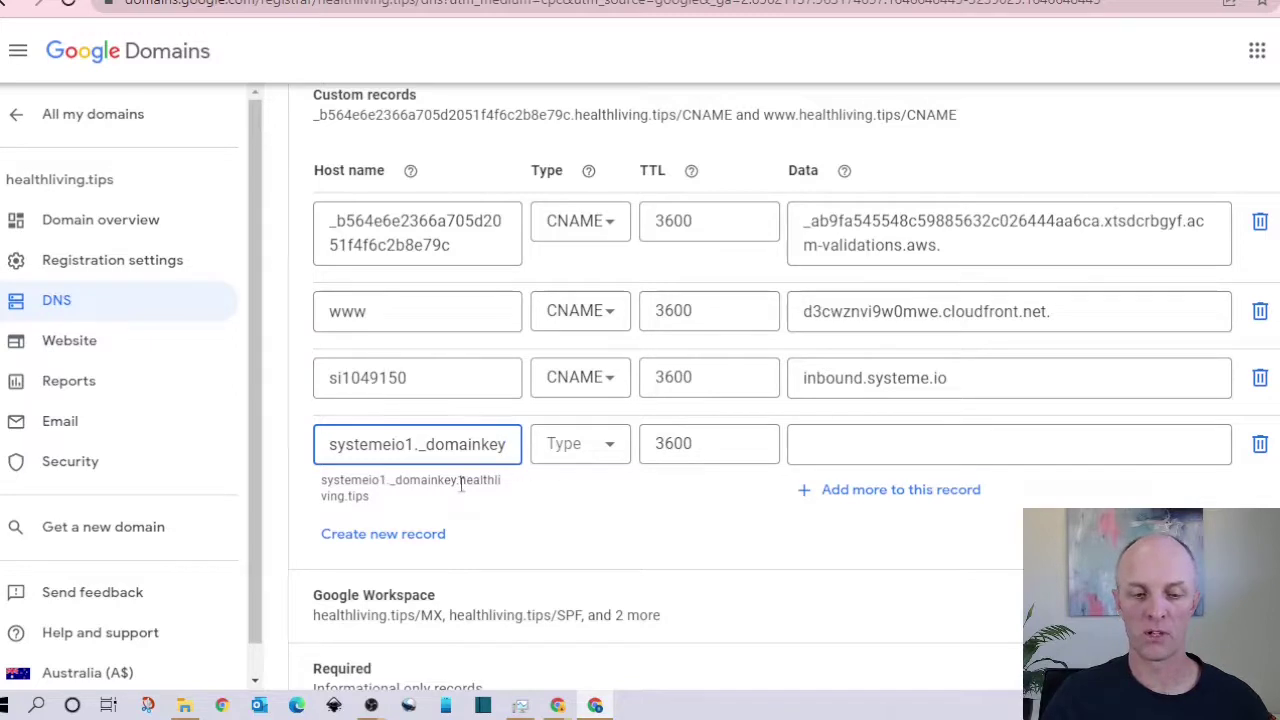
pyautogui.click(592, 449)
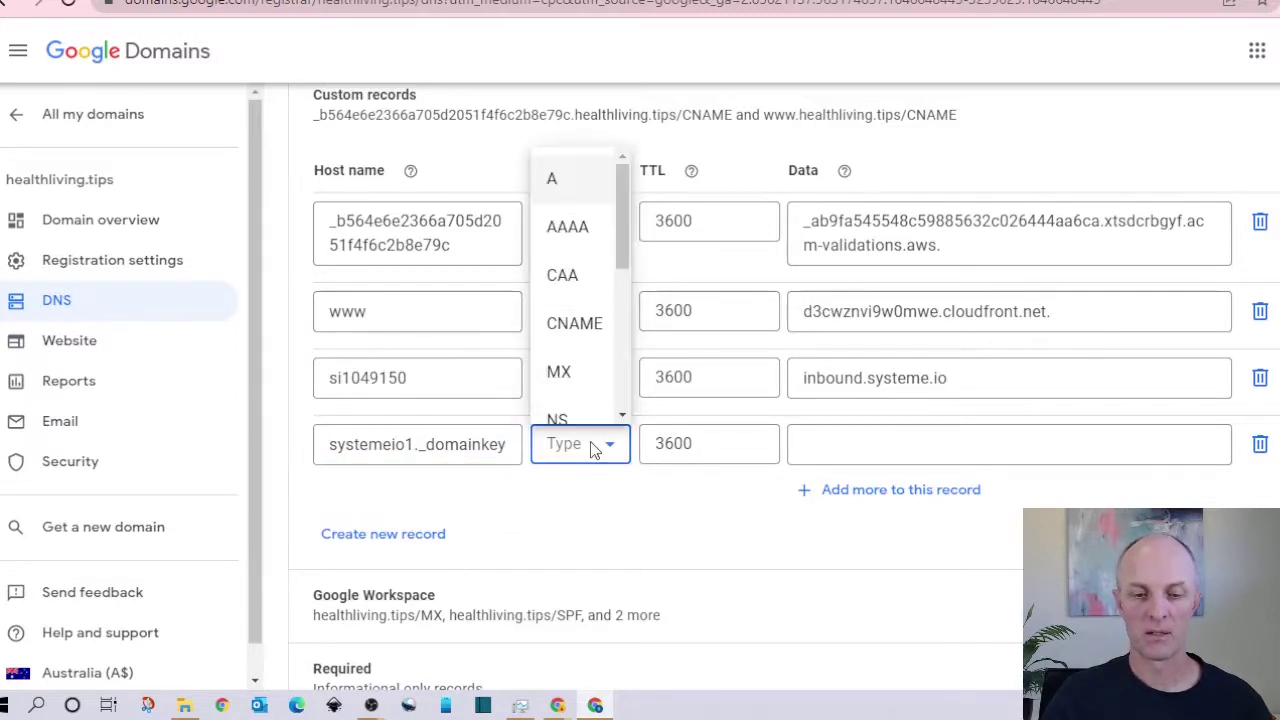
pyautogui.click(570, 330)
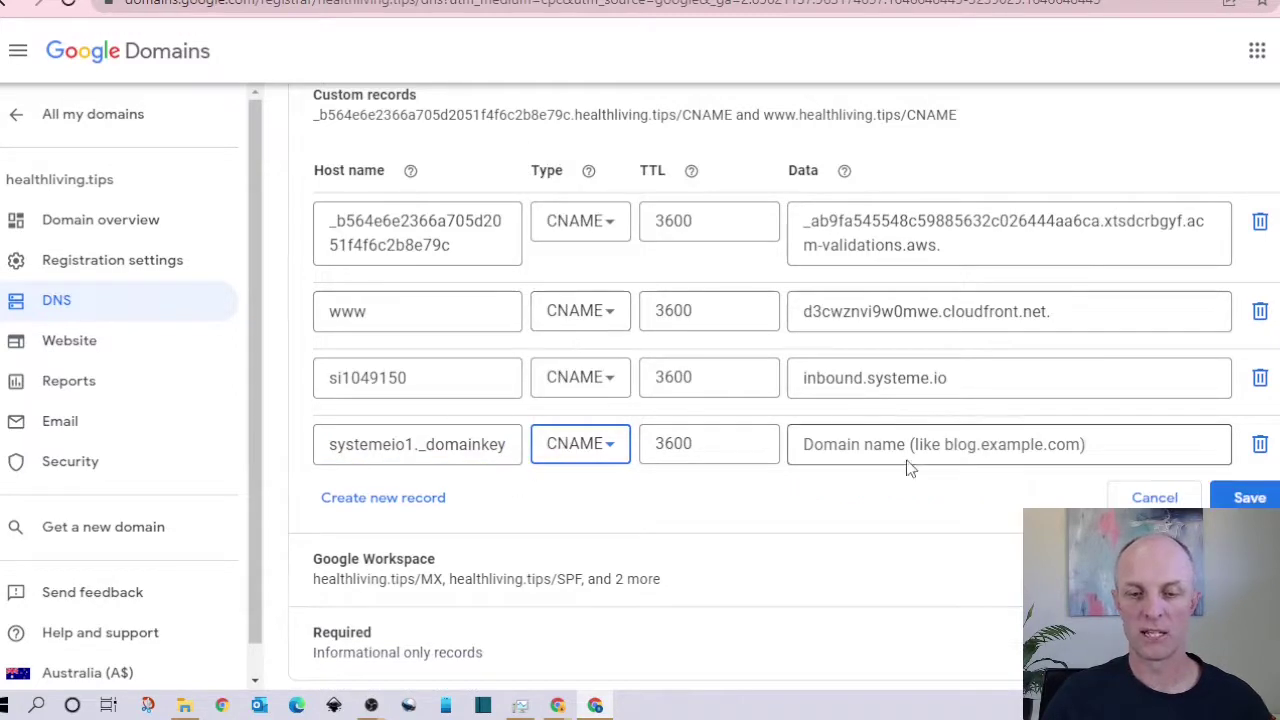
pyautogui.click(886, 442)
pyautogui.hotkey('alt', 'Tab')
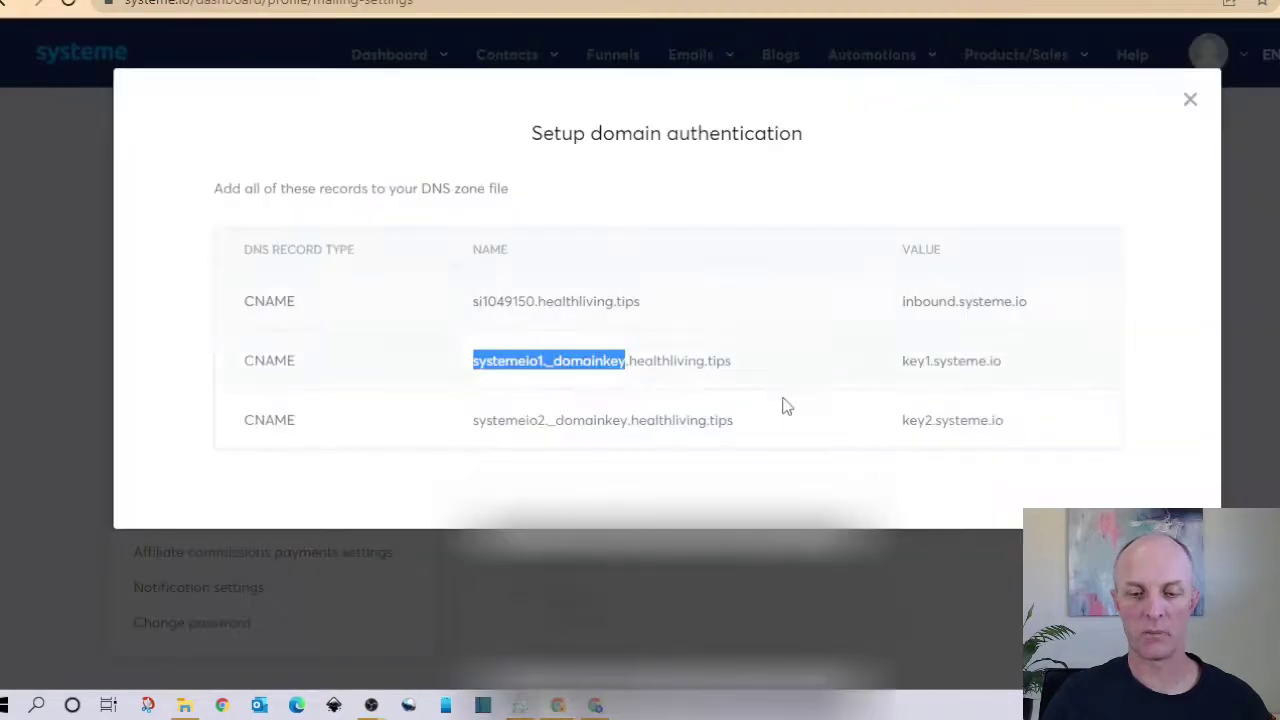
pyautogui.click(904, 360)
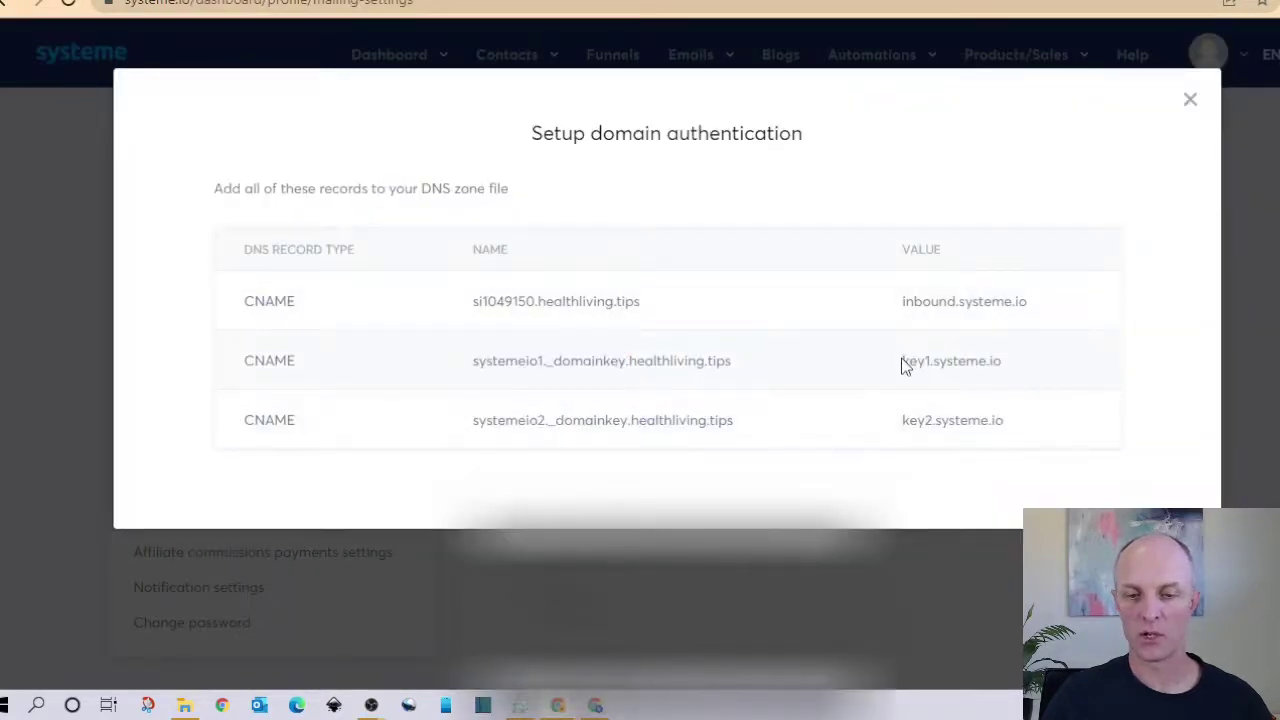
pyautogui.moveTo(904, 362); pyautogui.dragTo(1012, 370)
pyautogui.hotkey('ctrl', 'c')
pyautogui.hotkey('alt', 'Tab')
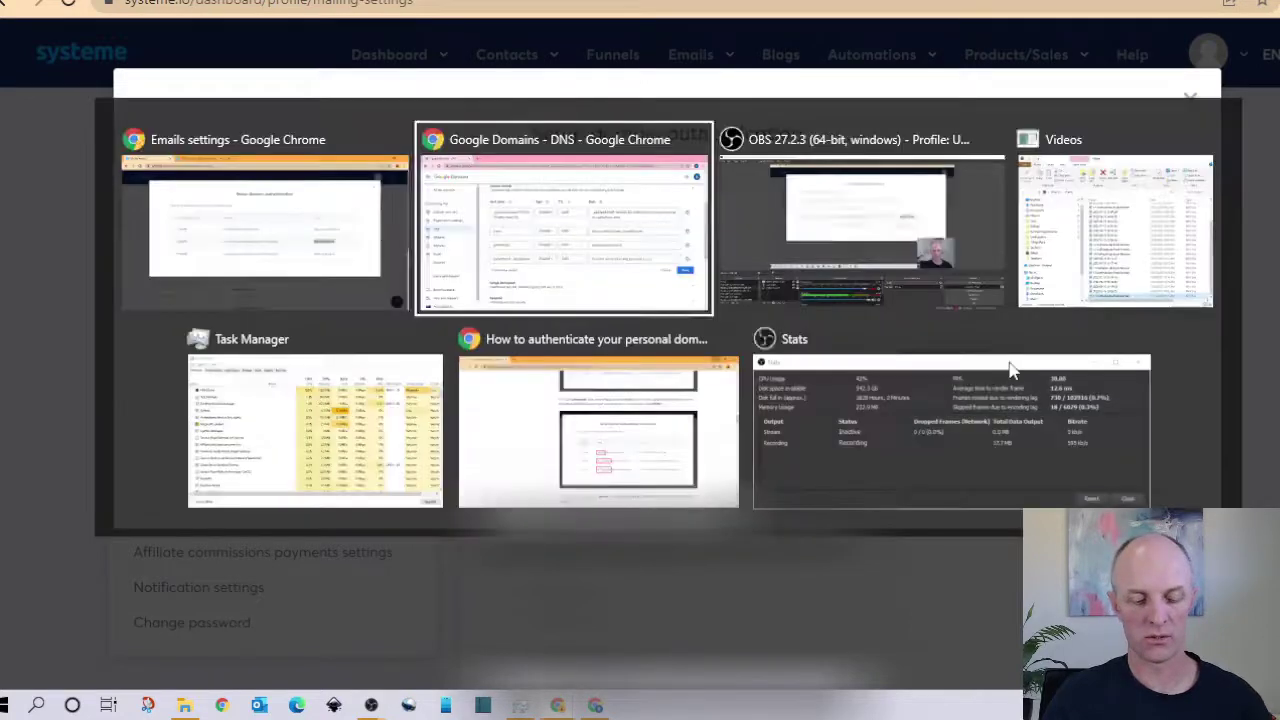
pyautogui.click(868, 448)
pyautogui.hotkey('ctrl', 'v')
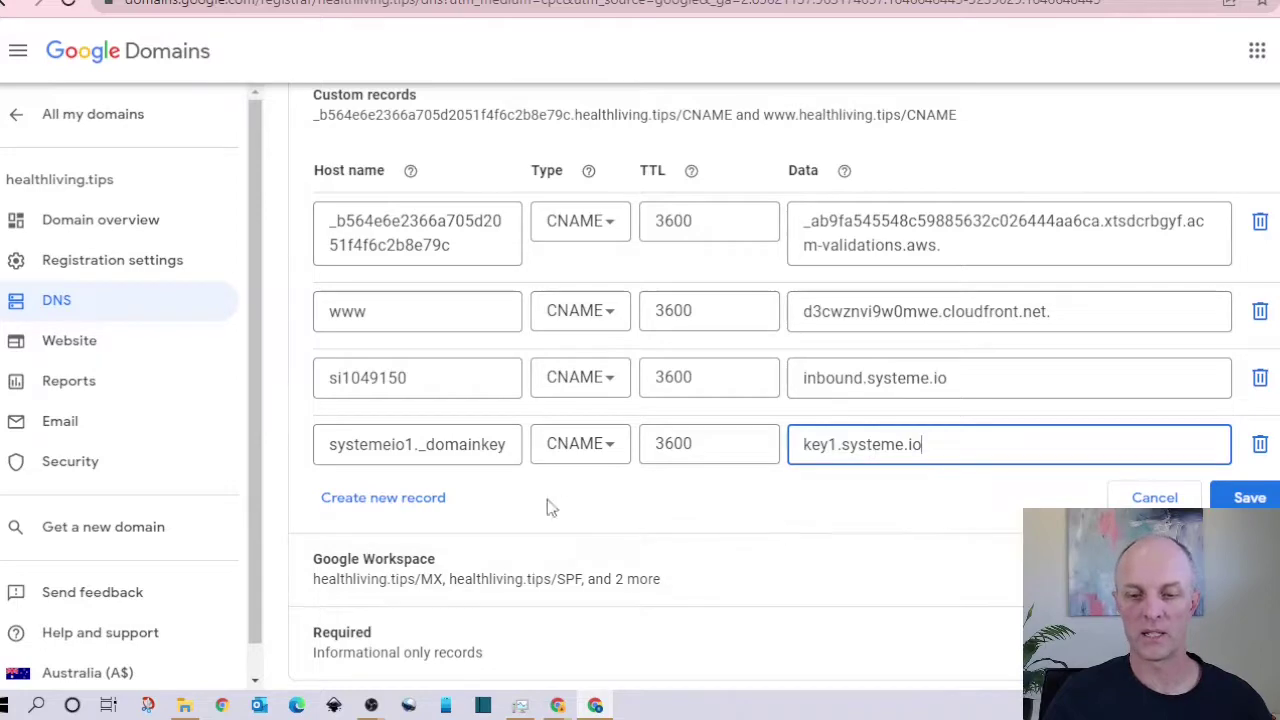
# Step: Add CNAME systemeio2._domainkey pointing to key2.systeme.io and save the custom records
pyautogui.click(424, 500)
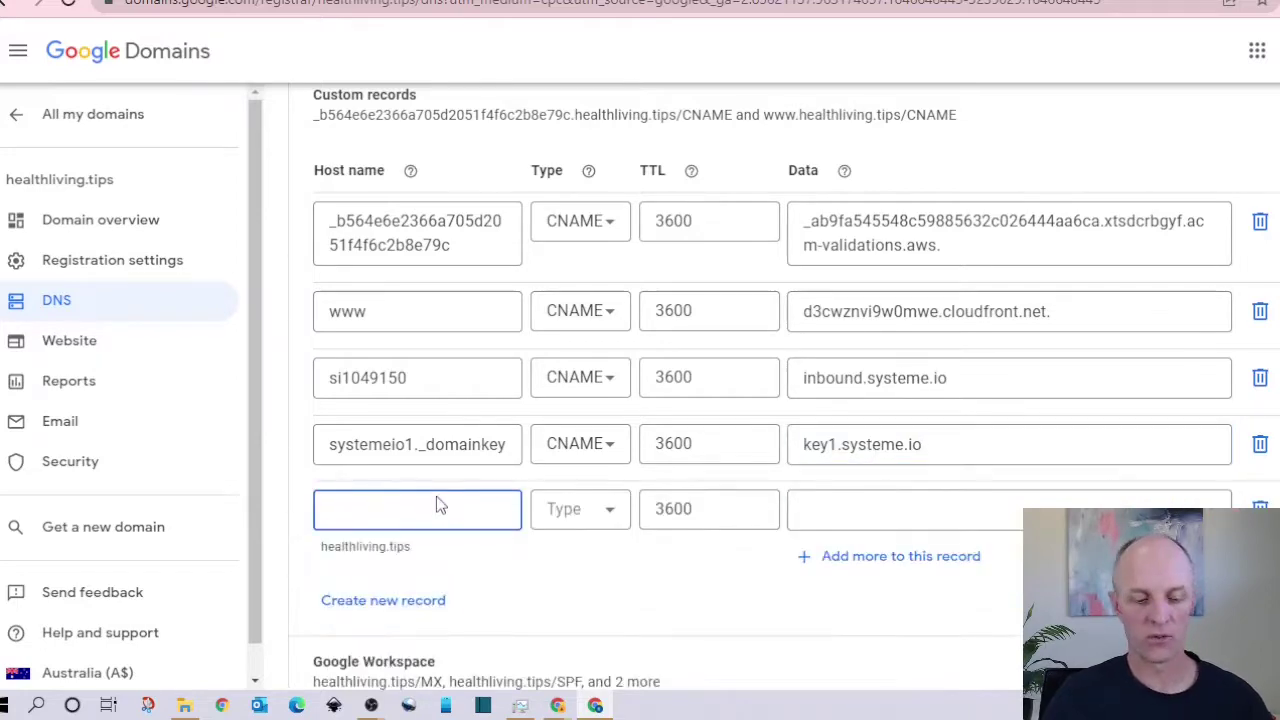
pyautogui.hotkey('alt', 'Tab')
pyautogui.click(490, 425)
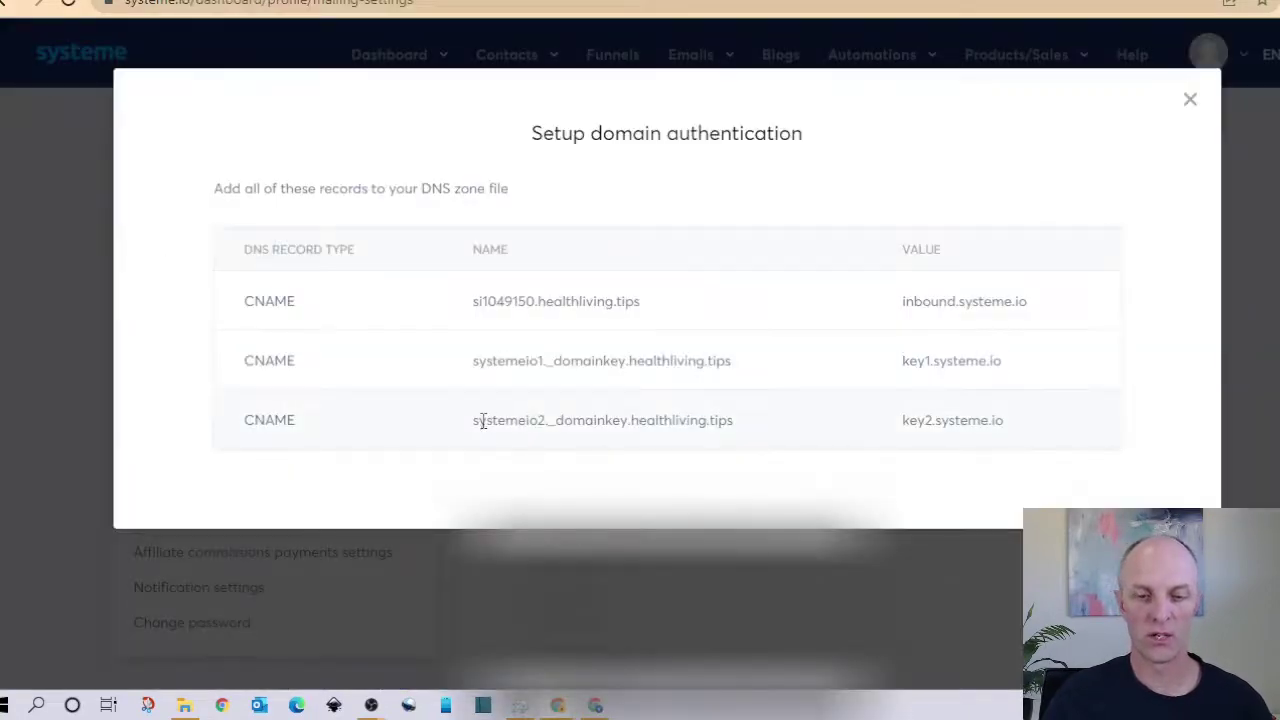
pyautogui.moveTo(474, 420); pyautogui.dragTo(628, 421)
pyautogui.hotkey('ctrl', 'c')
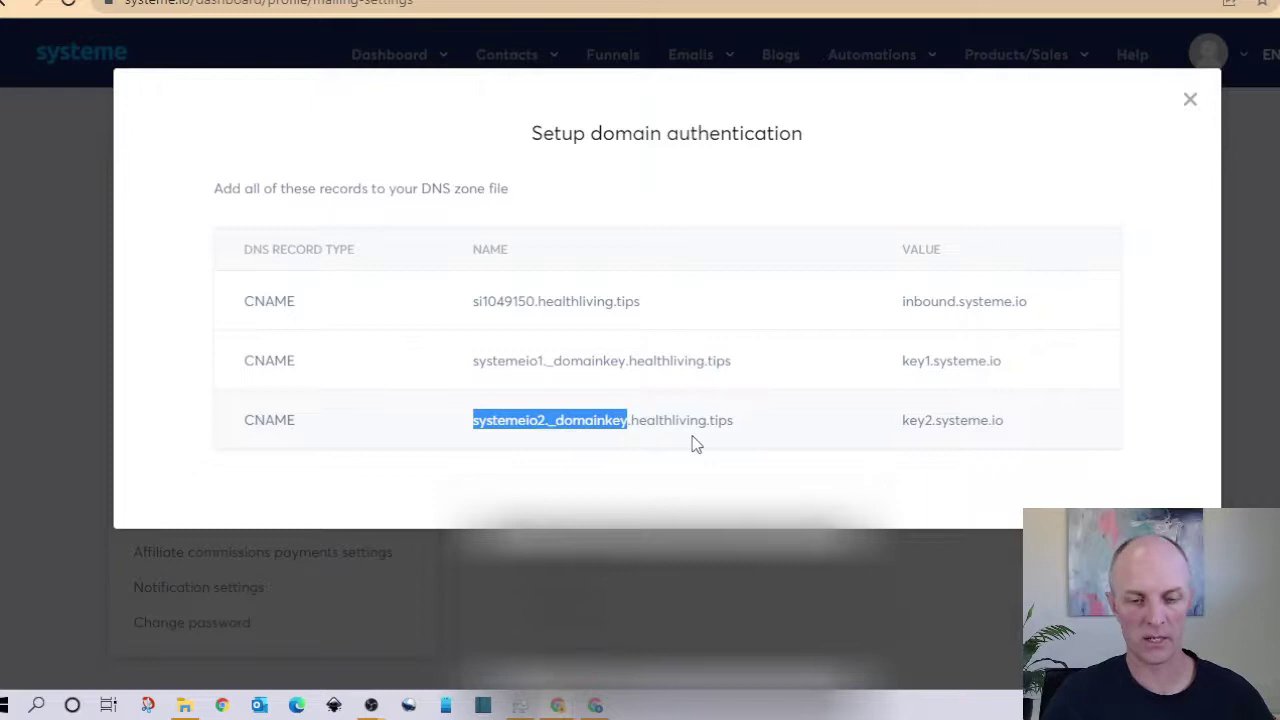
pyautogui.hotkey('alt', 'Tab')
pyautogui.click(488, 505)
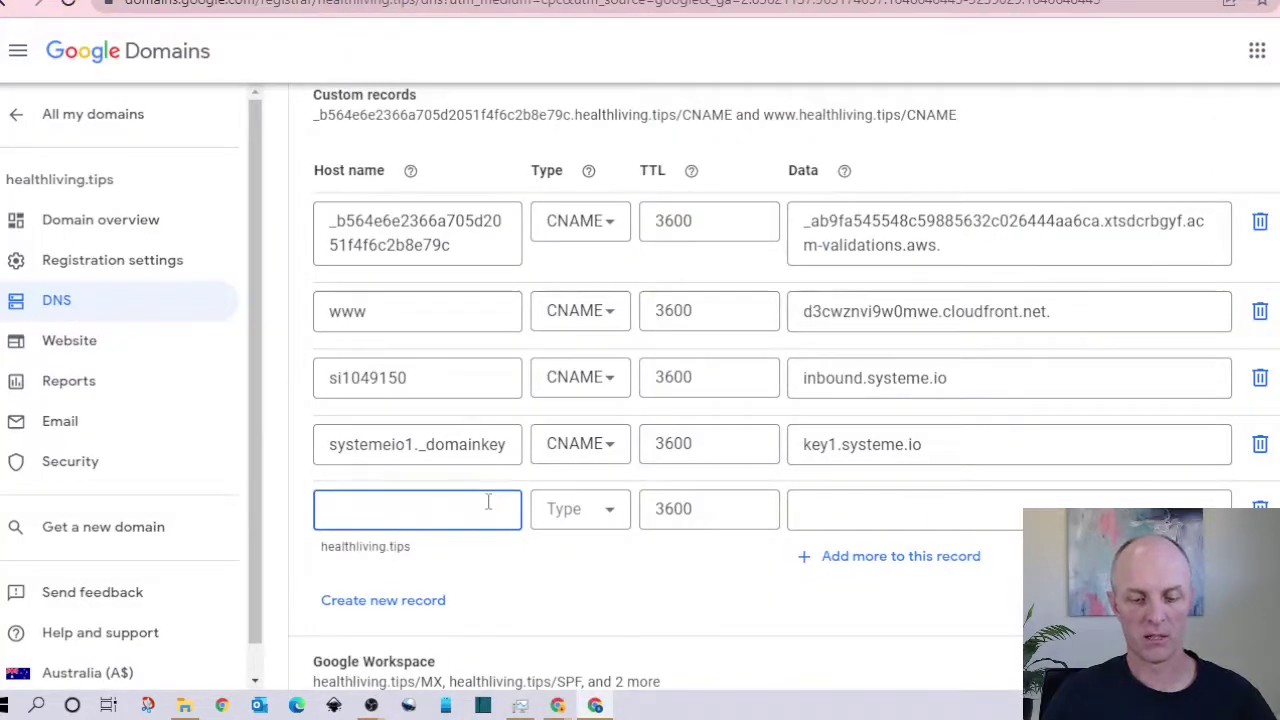
pyautogui.hotkey('ctrl', 'v')
pyautogui.click(610, 516)
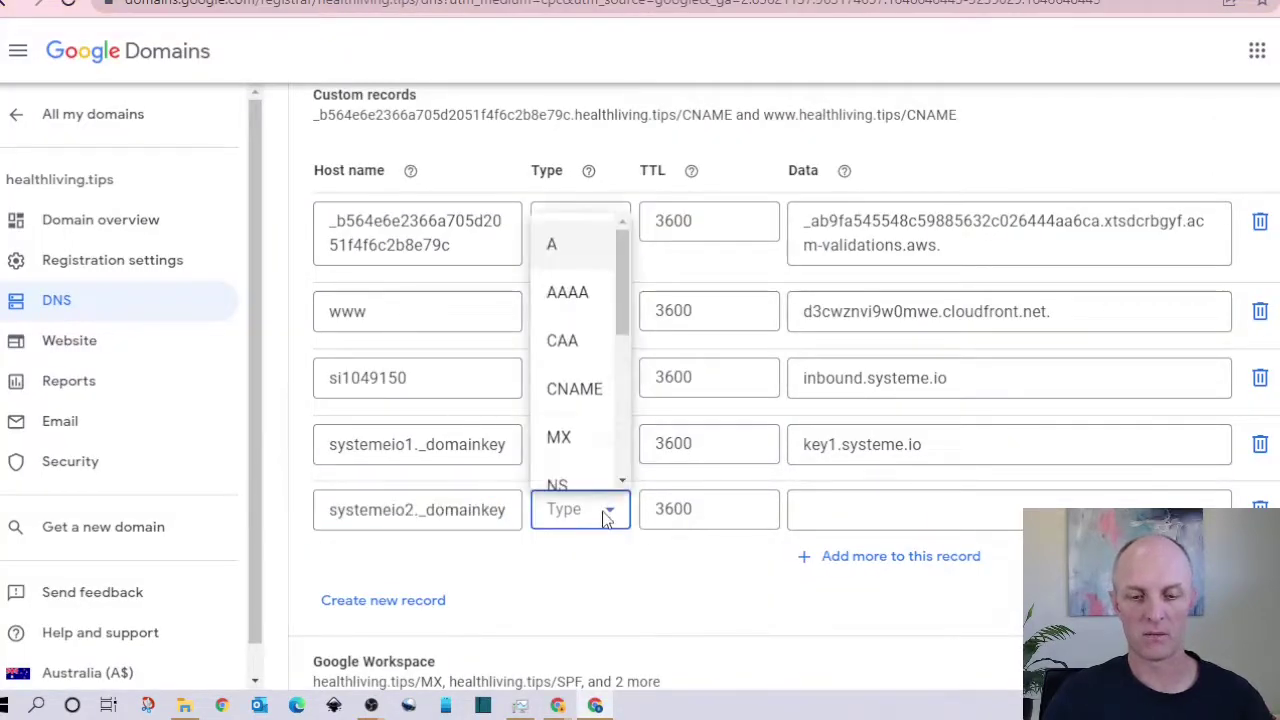
pyautogui.click(592, 396)
pyautogui.click(848, 512)
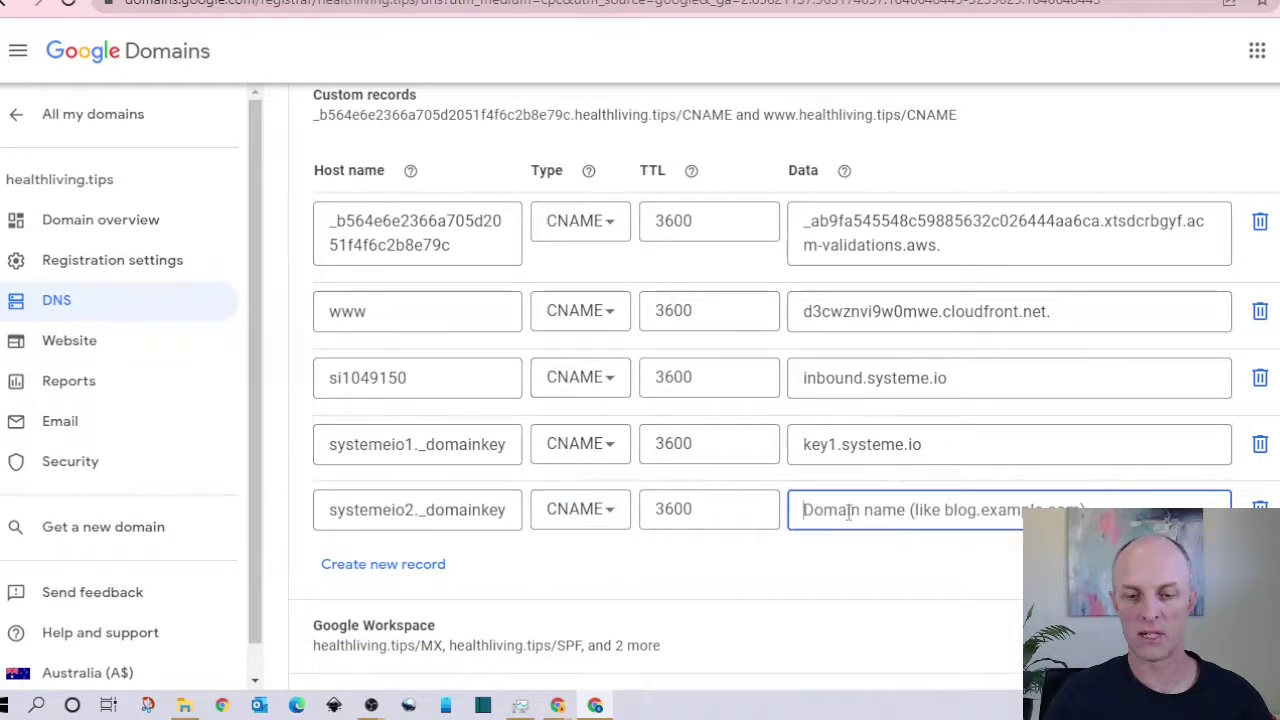
pyautogui.hotkey('alt', 'Tab')
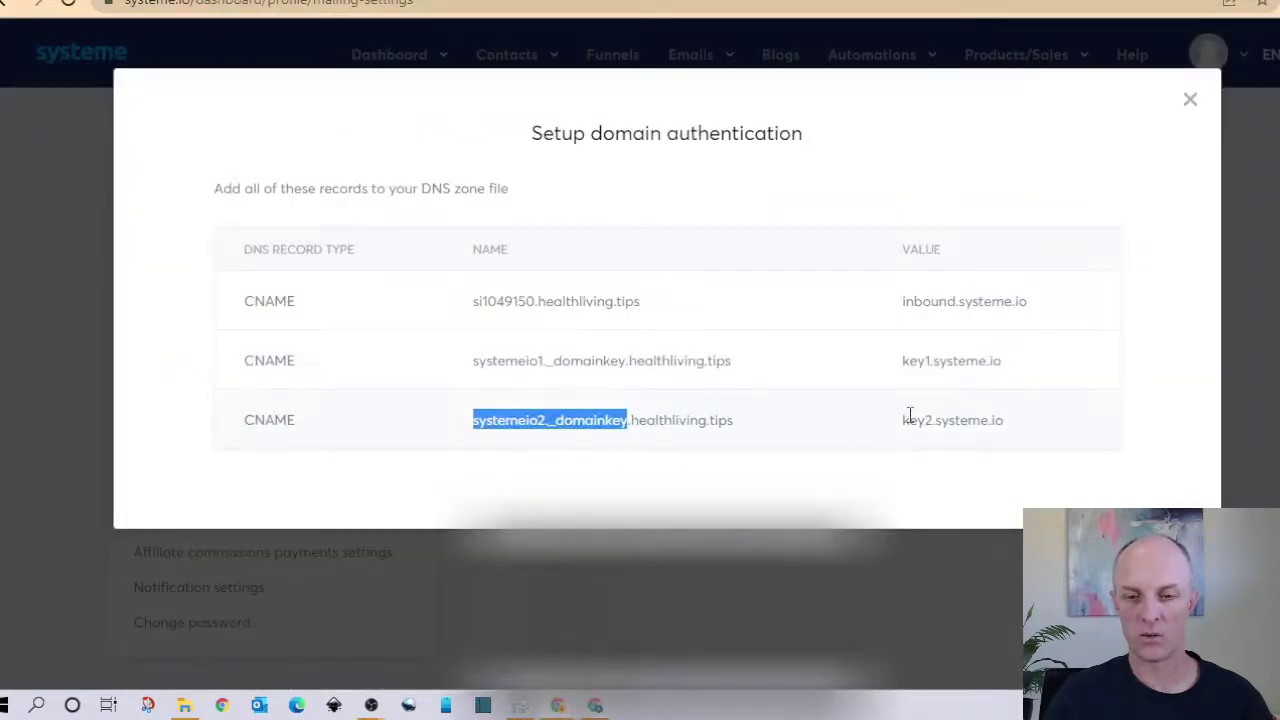
pyautogui.moveTo(904, 418); pyautogui.dragTo(1023, 420)
pyautogui.hotkey('ctrl', 'c')
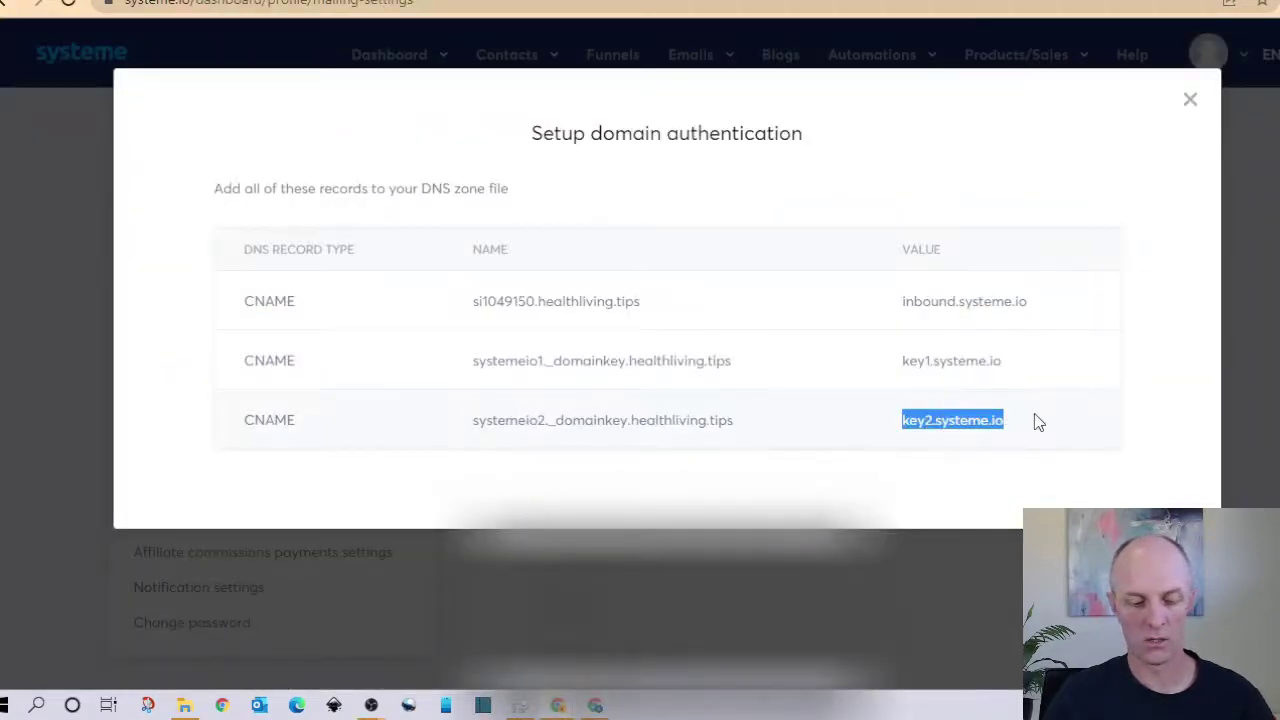
pyautogui.hotkey('alt', 'Tab')
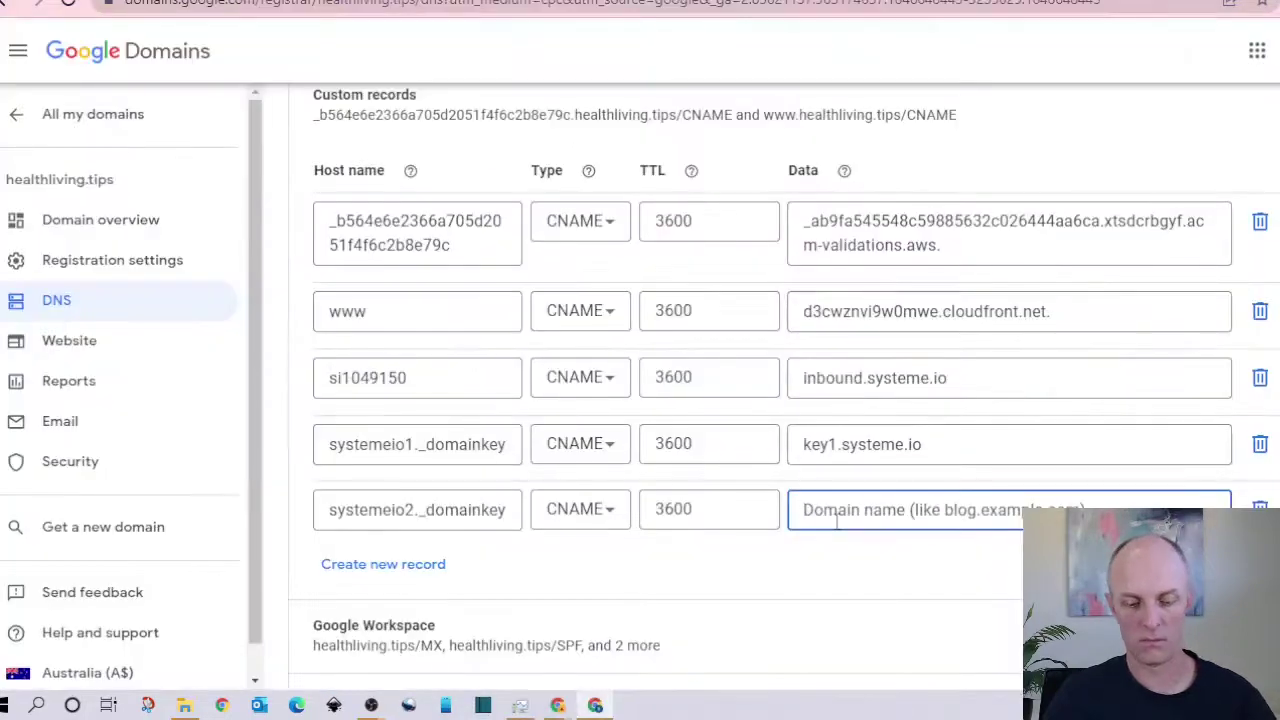
pyautogui.hotkey('ctrl', 'v')
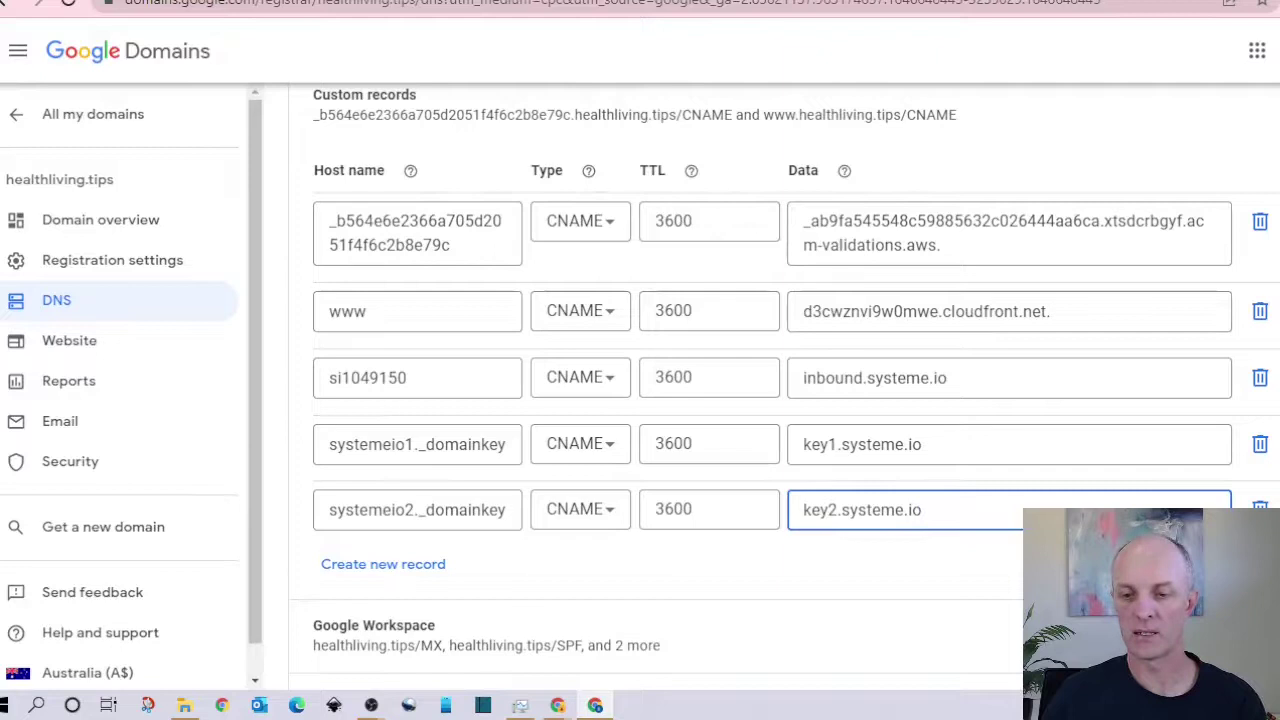
pyautogui.press('Return')
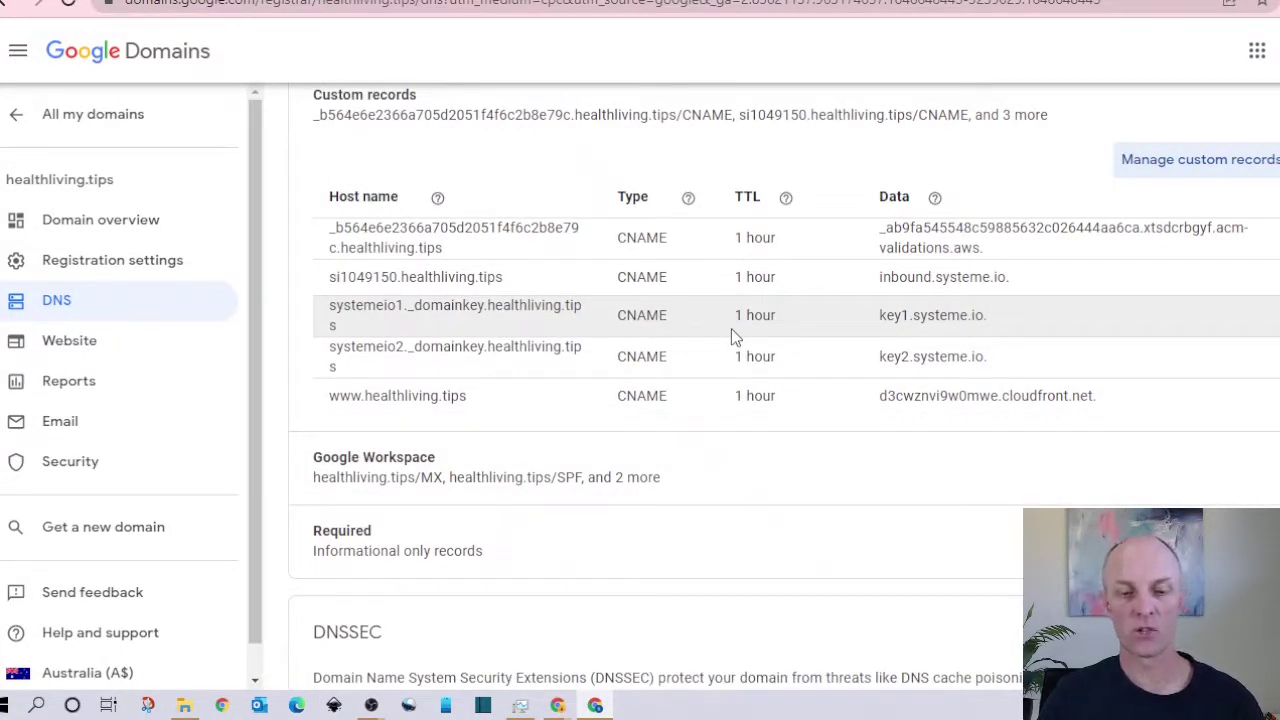
# Step: Copy the record name si1049150.healthliving.tips from Systeme.io's authentication records
pyautogui.click(224, 5)
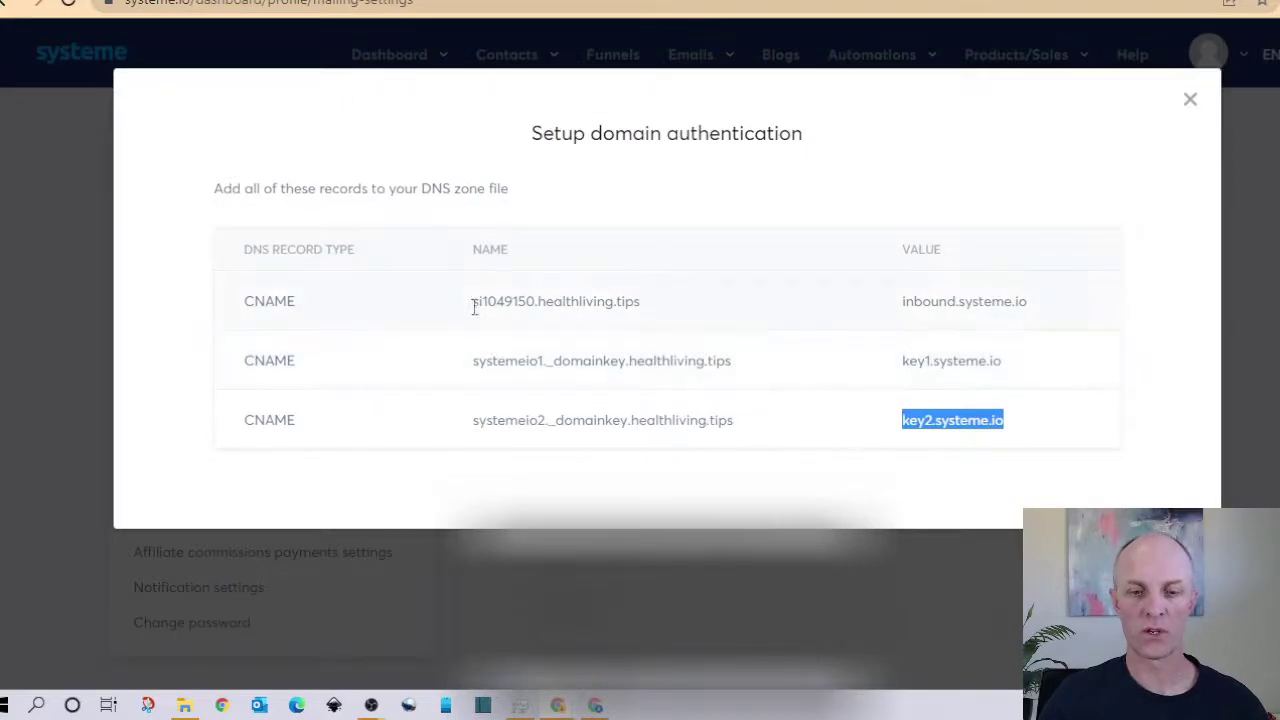
pyautogui.moveTo(473, 300); pyautogui.dragTo(663, 309)
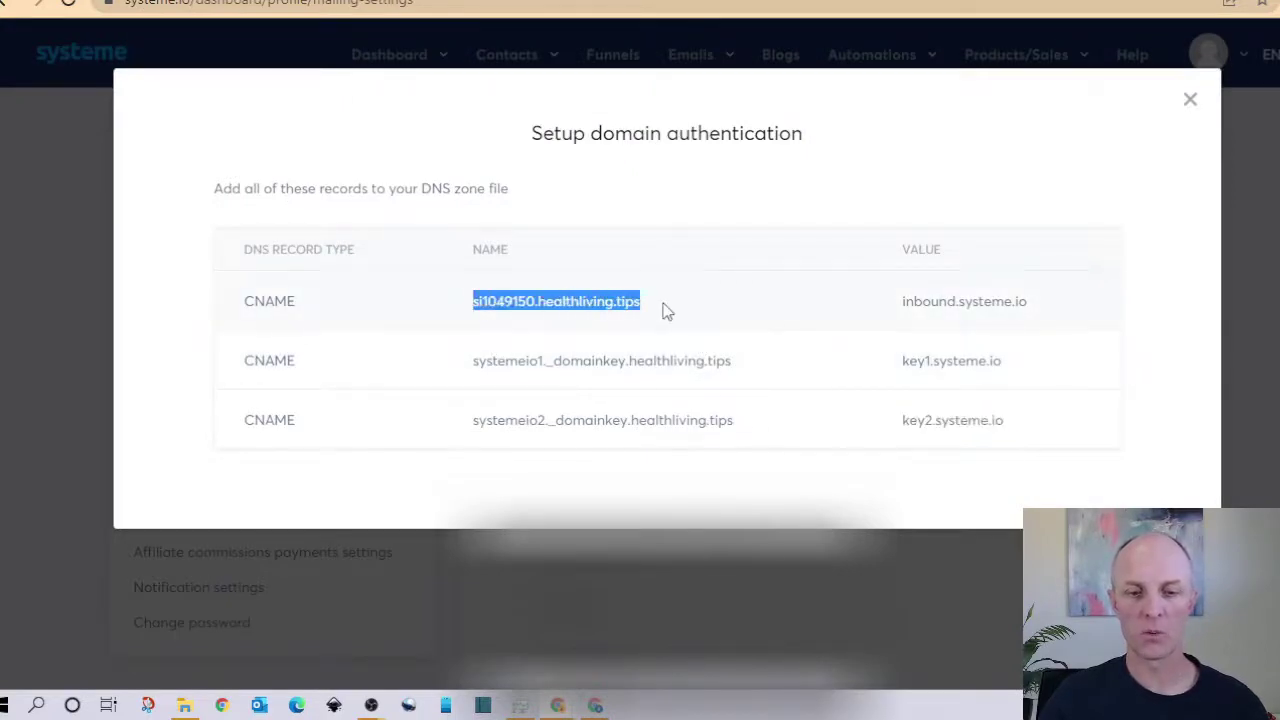
pyautogui.click(673, 311)
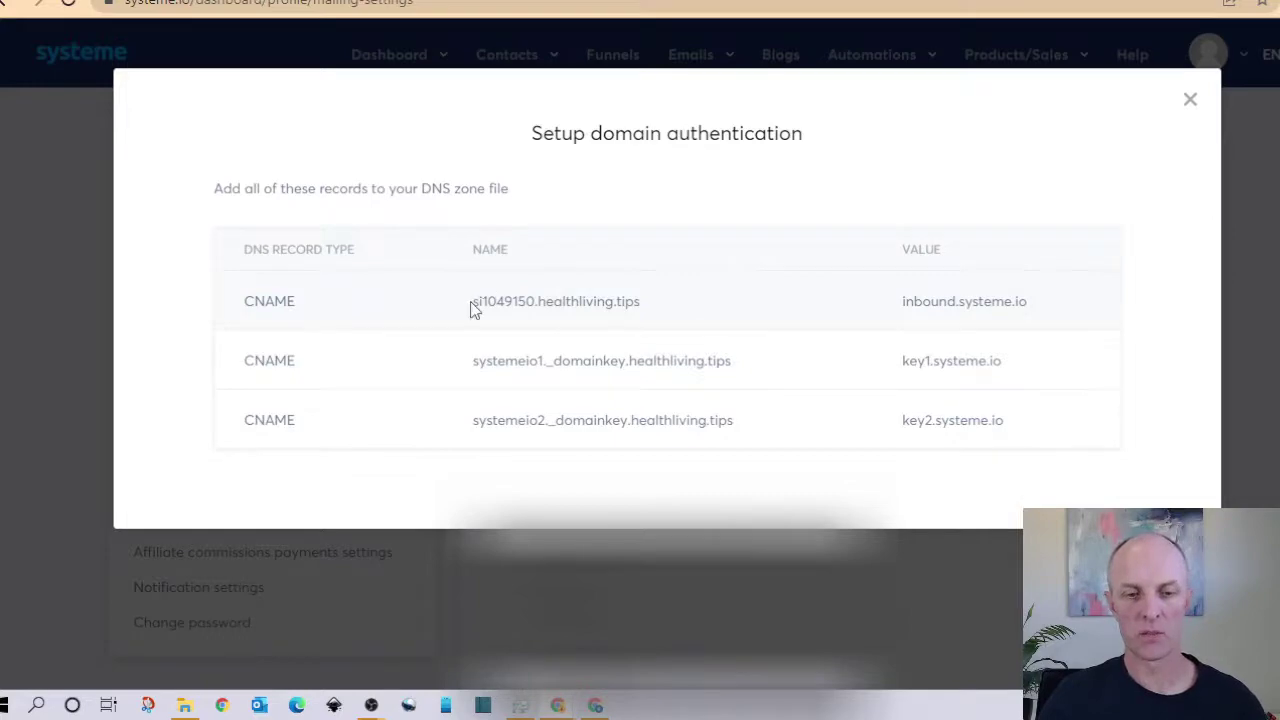
pyautogui.moveTo(476, 303); pyautogui.dragTo(650, 312)
pyautogui.hotkey('ctrl', 'c')
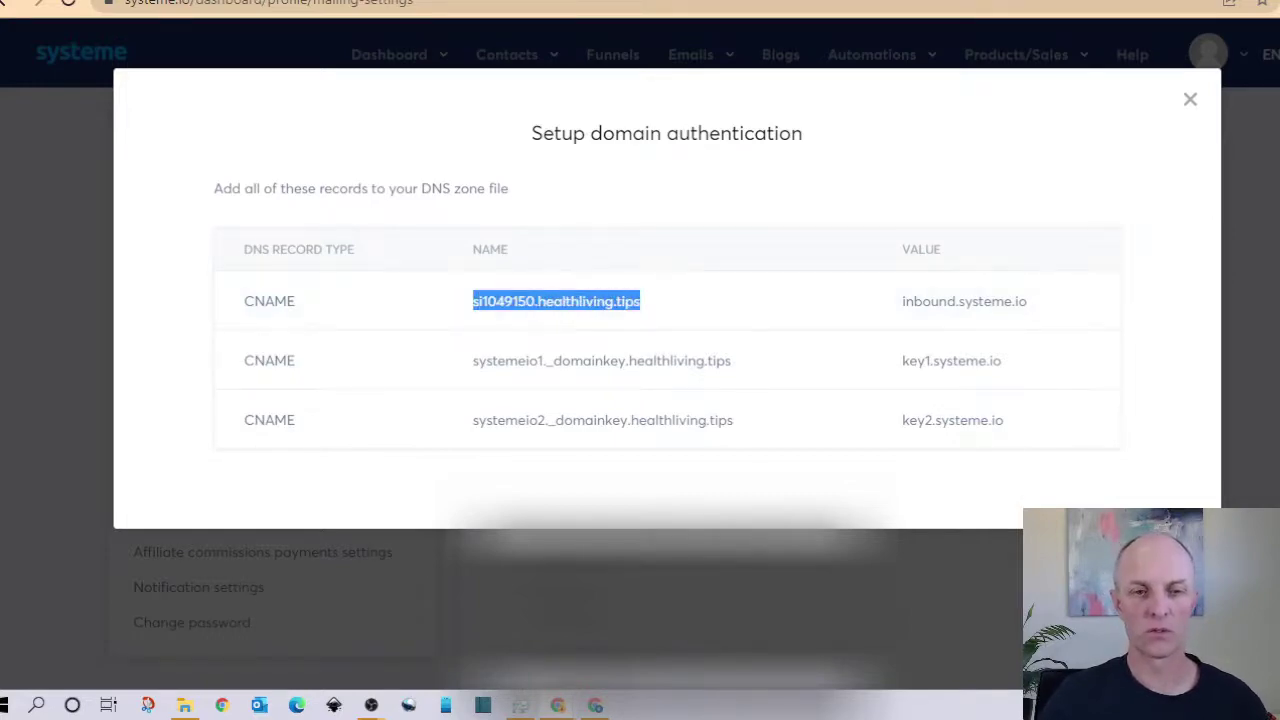
pyautogui.hotkey('ctrl', 'Tab')
# Step: Run a DNS Checker CNAME lookup for si1049150.healthliving.tips
pyautogui.click(88, 224)
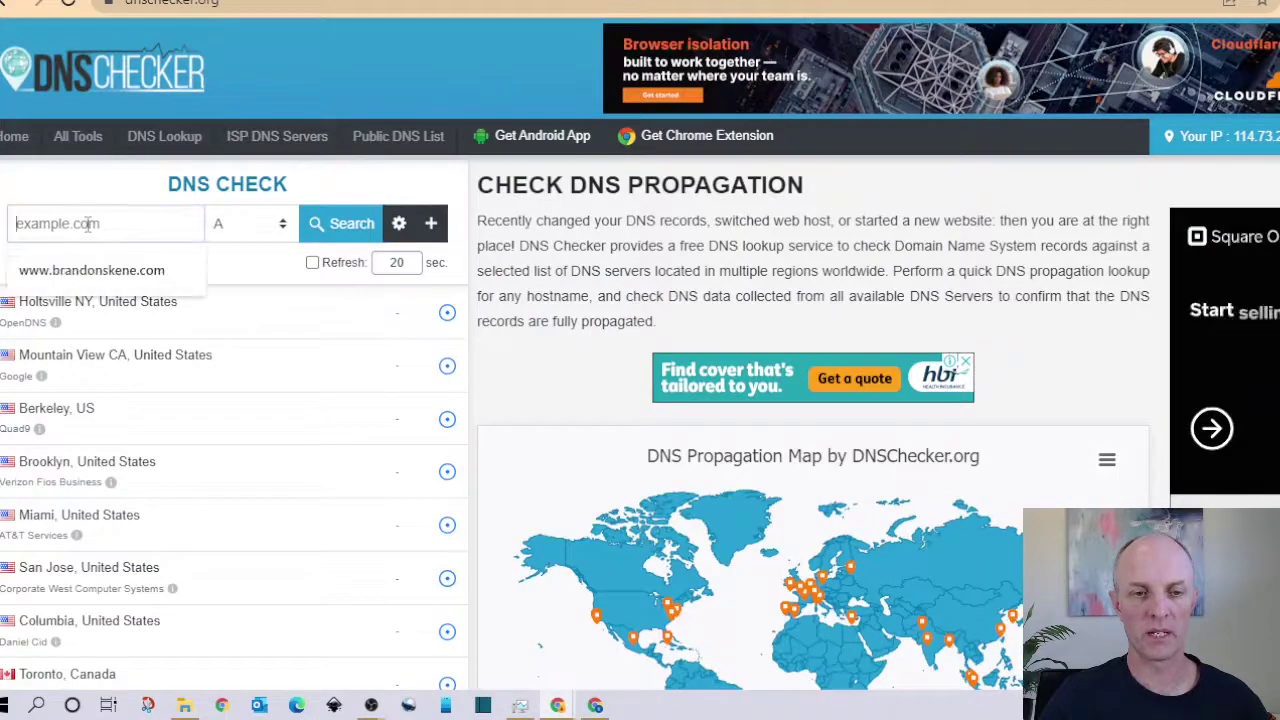
pyautogui.hotkey('ctrl', 'v')
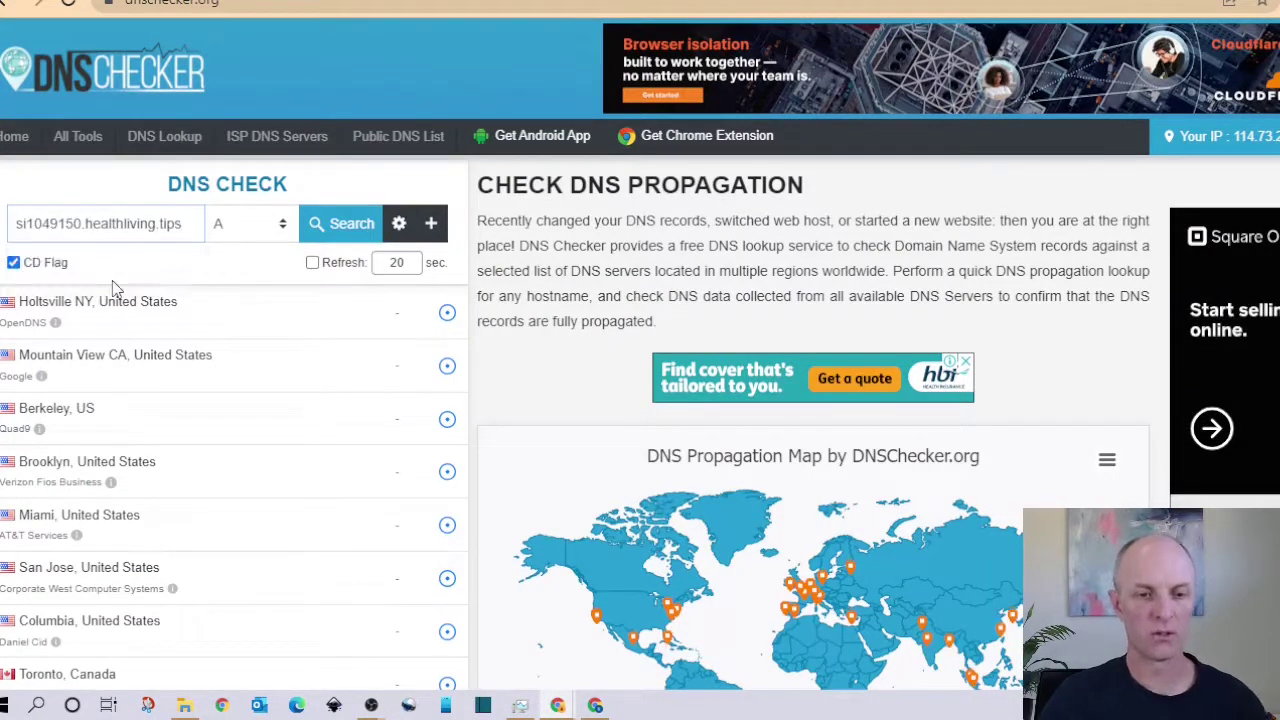
pyautogui.click(283, 230)
pyautogui.click(241, 291)
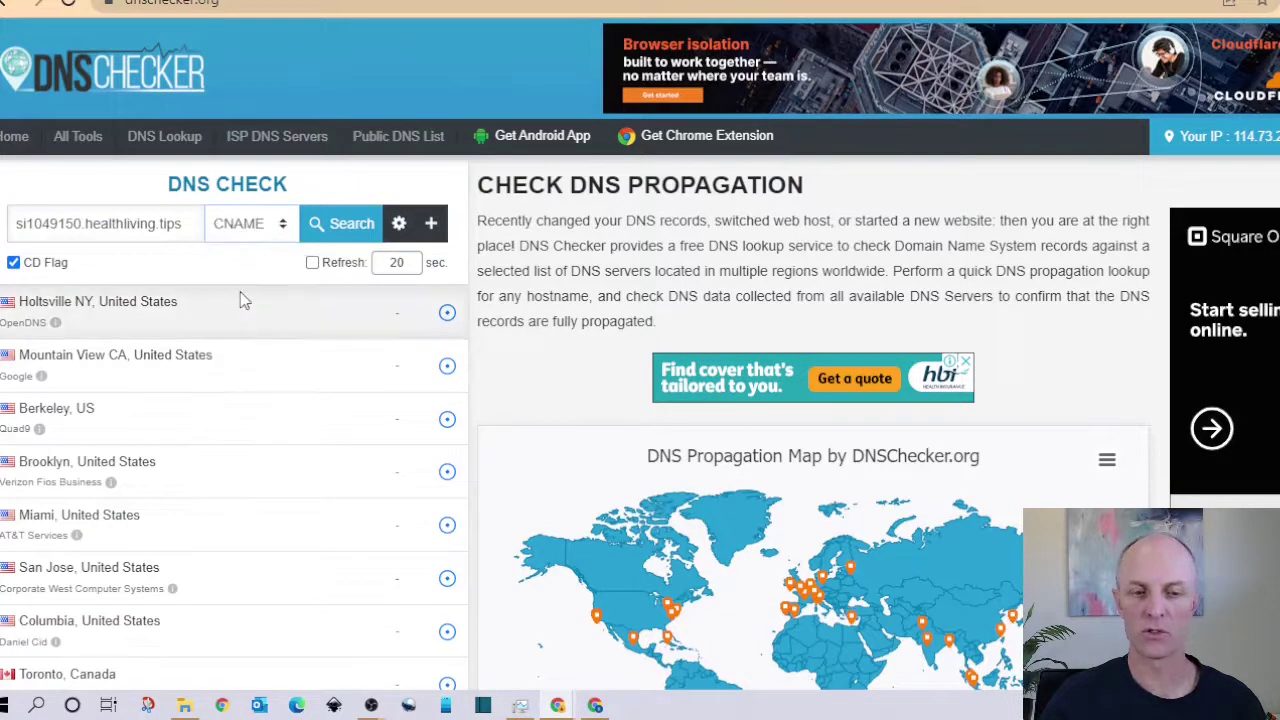
pyautogui.click(343, 228)
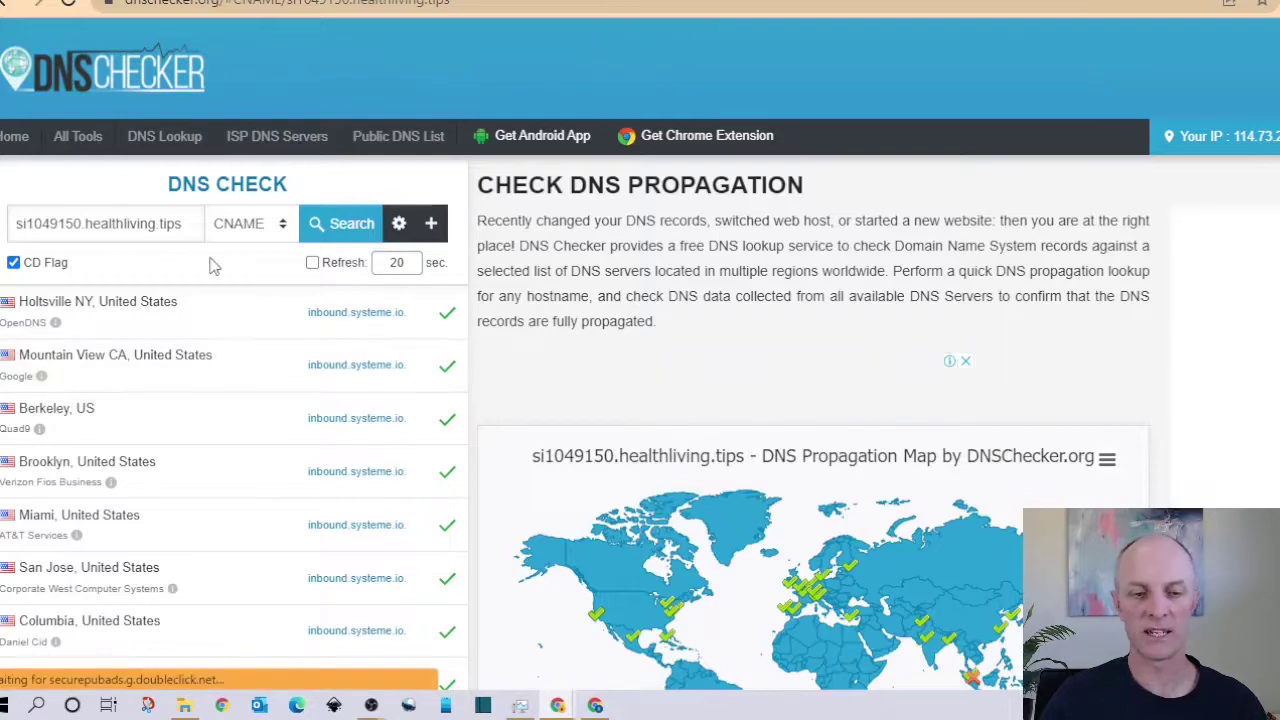
# Step: Review the results: inbound.systeme.io resolves worldwide except Singapore
pyautogui.scroll(-2, 462, 300)
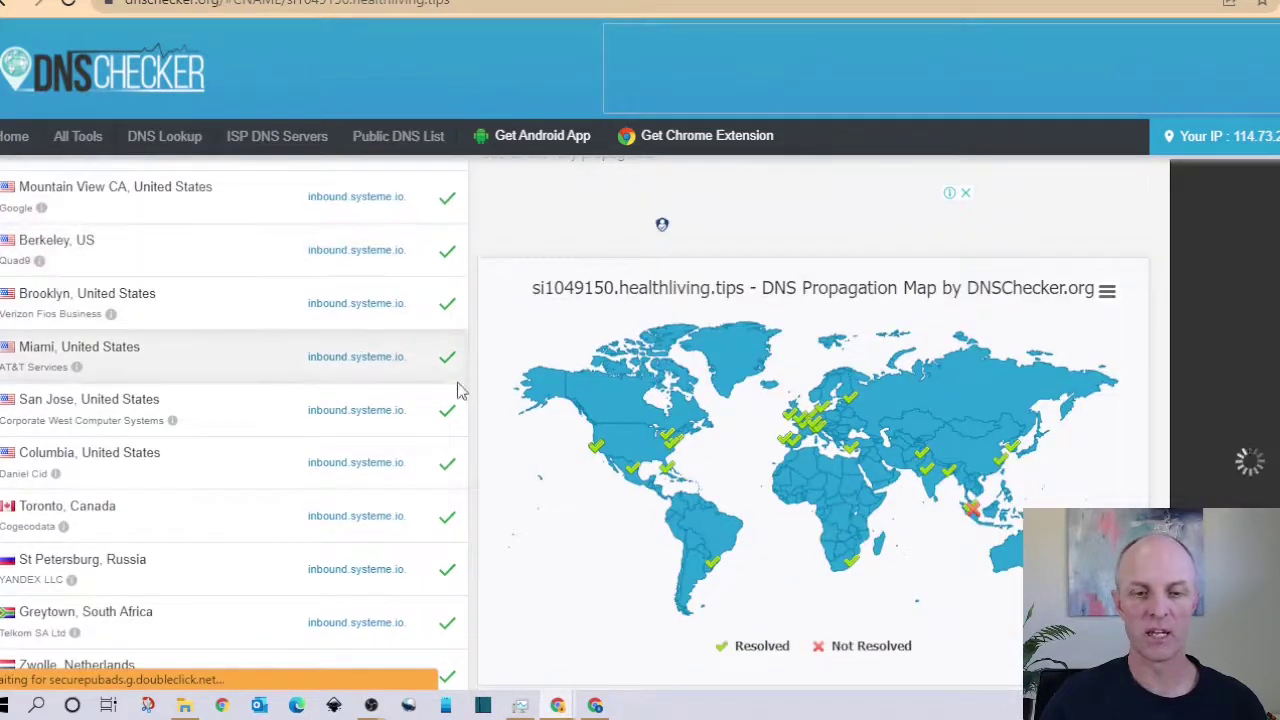
pyautogui.scroll(-2, 451, 303)
pyautogui.scroll(-7, 451, 313)
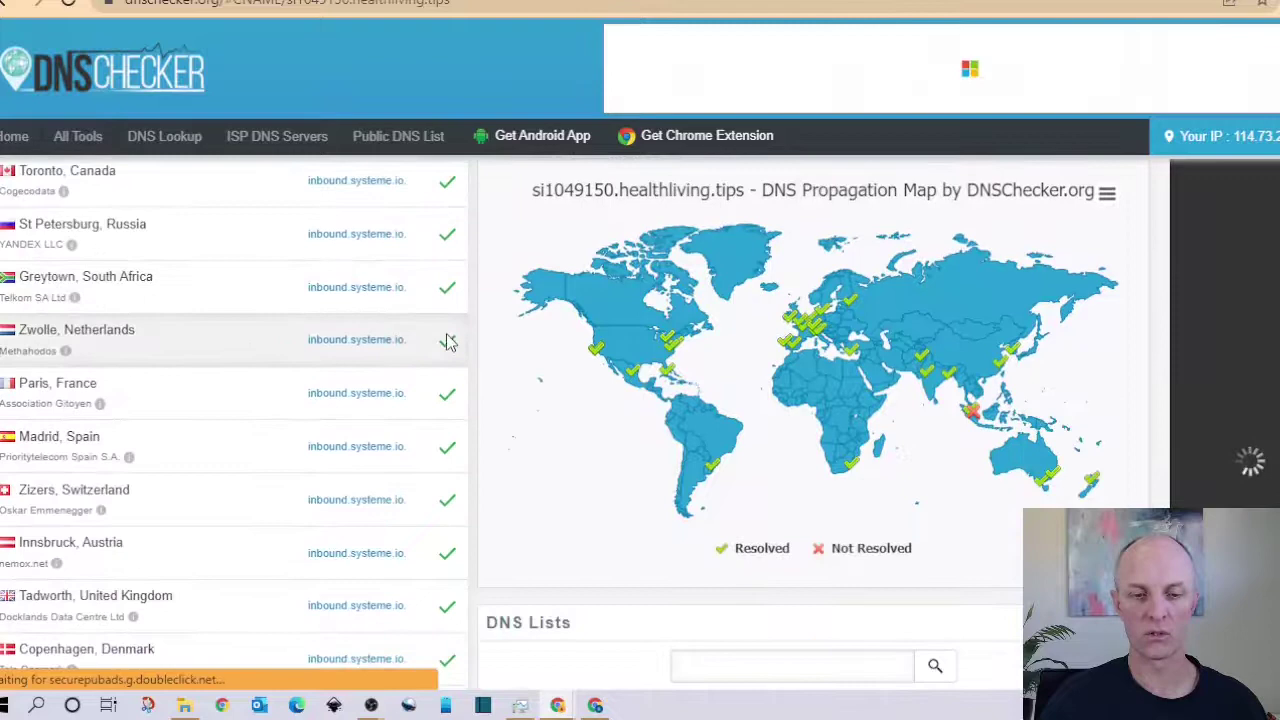
pyautogui.scroll(-2, 447, 354)
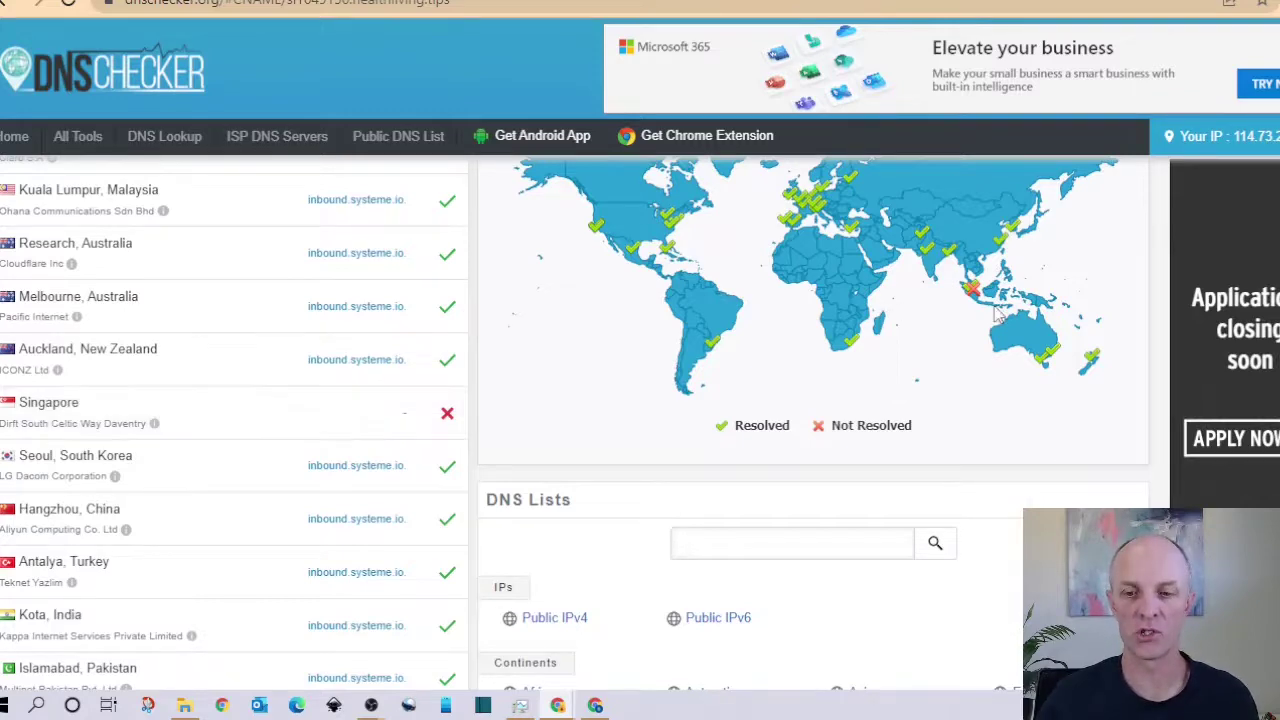
pyautogui.scroll(6, 286, 409)
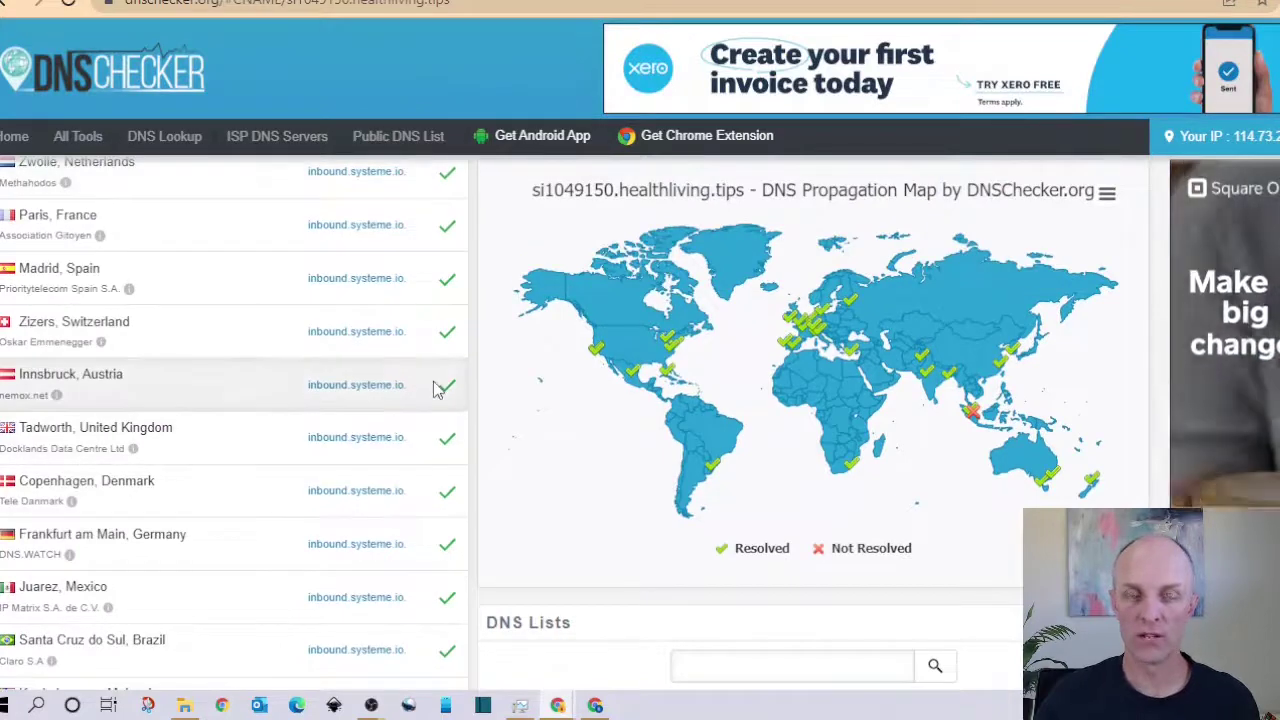
pyautogui.scroll(3, 437, 400)
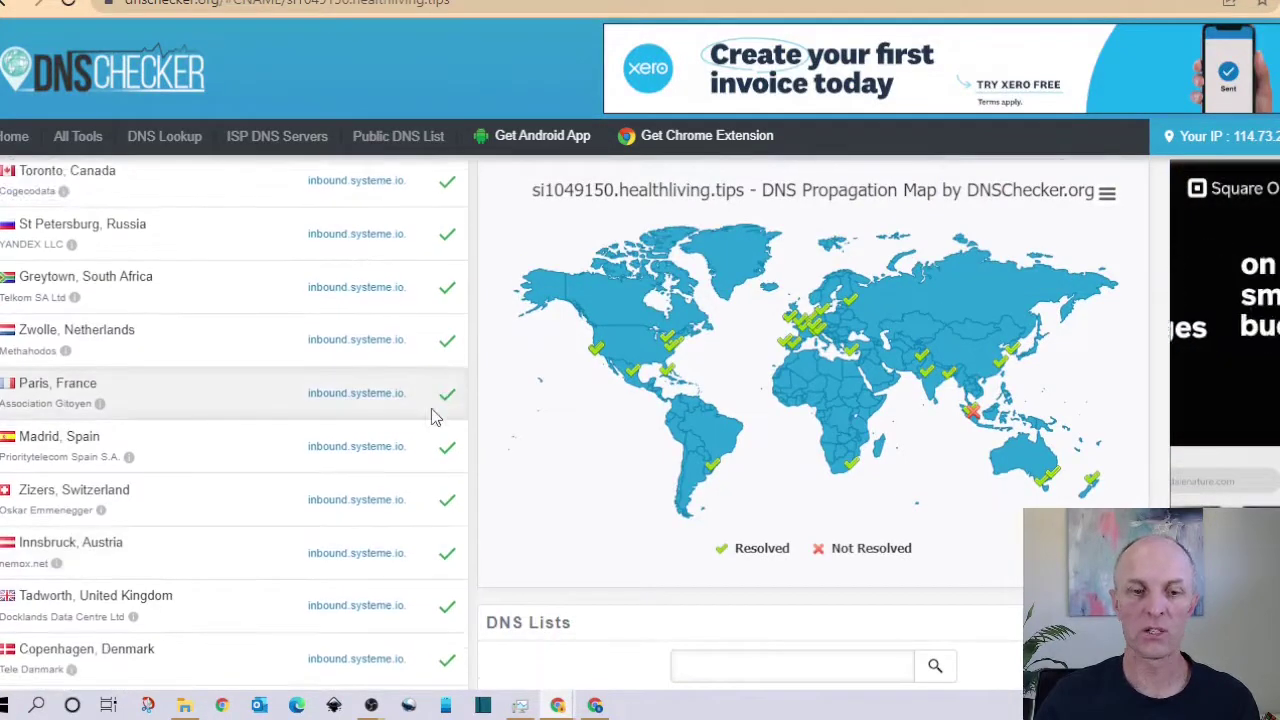
pyautogui.scroll(3, 373, 334)
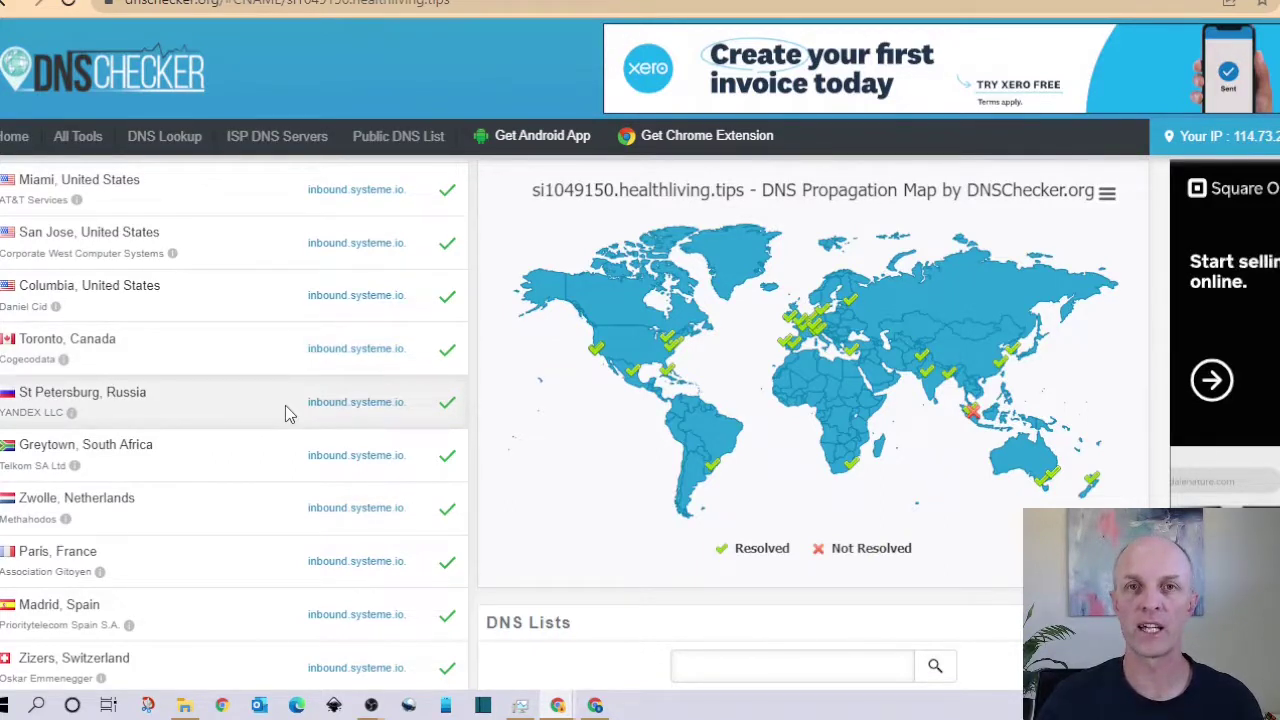
pyautogui.scroll(3, 300, 407)
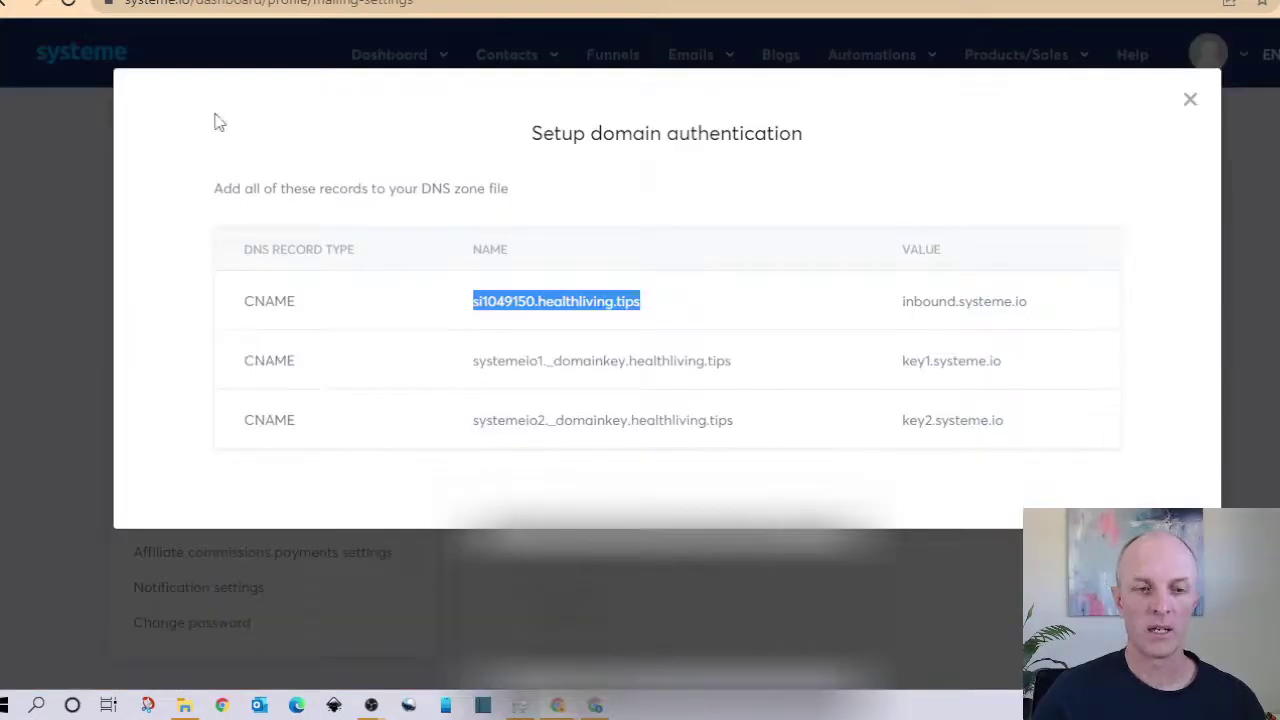
# Step: Check the systemeio1._domainkey.healthliving.tips CNAME, confirming key1.systeme.io resolves everywhere but Singapore
pyautogui.tripleClick(475, 366)
pyautogui.hotkey('ctrl', 'c')
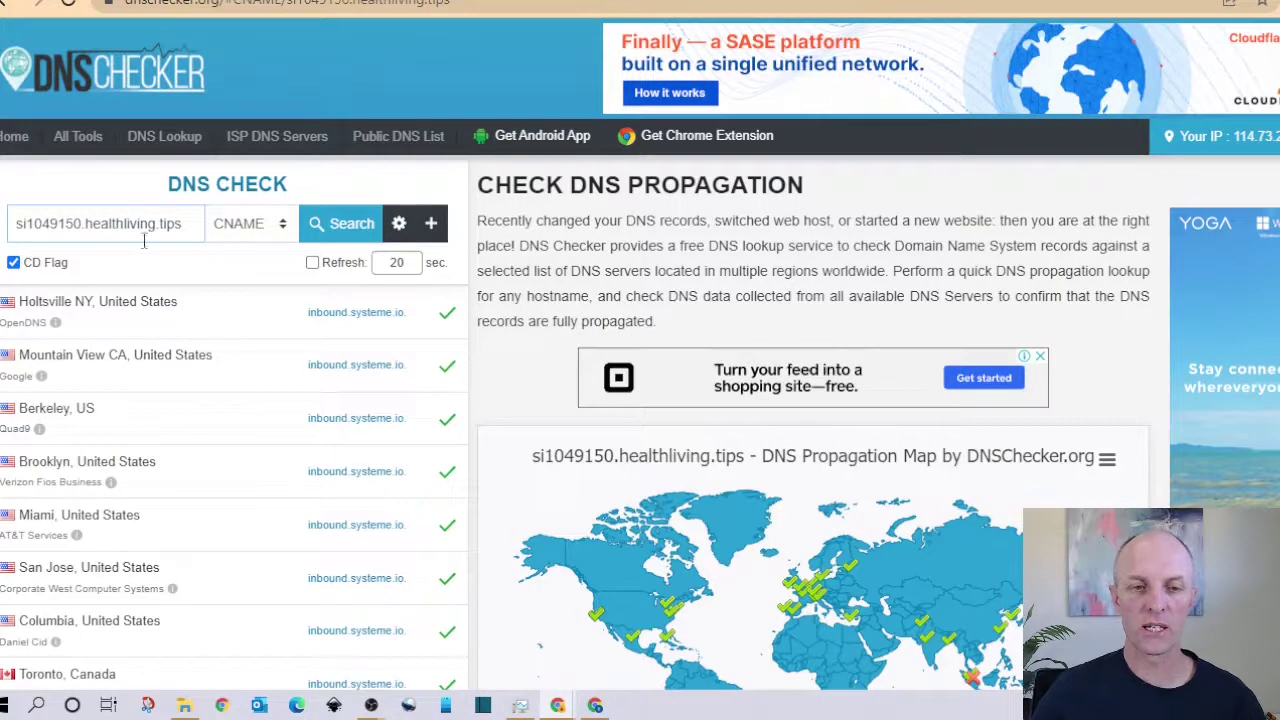
pyautogui.hotkey('ctrl', 'a')
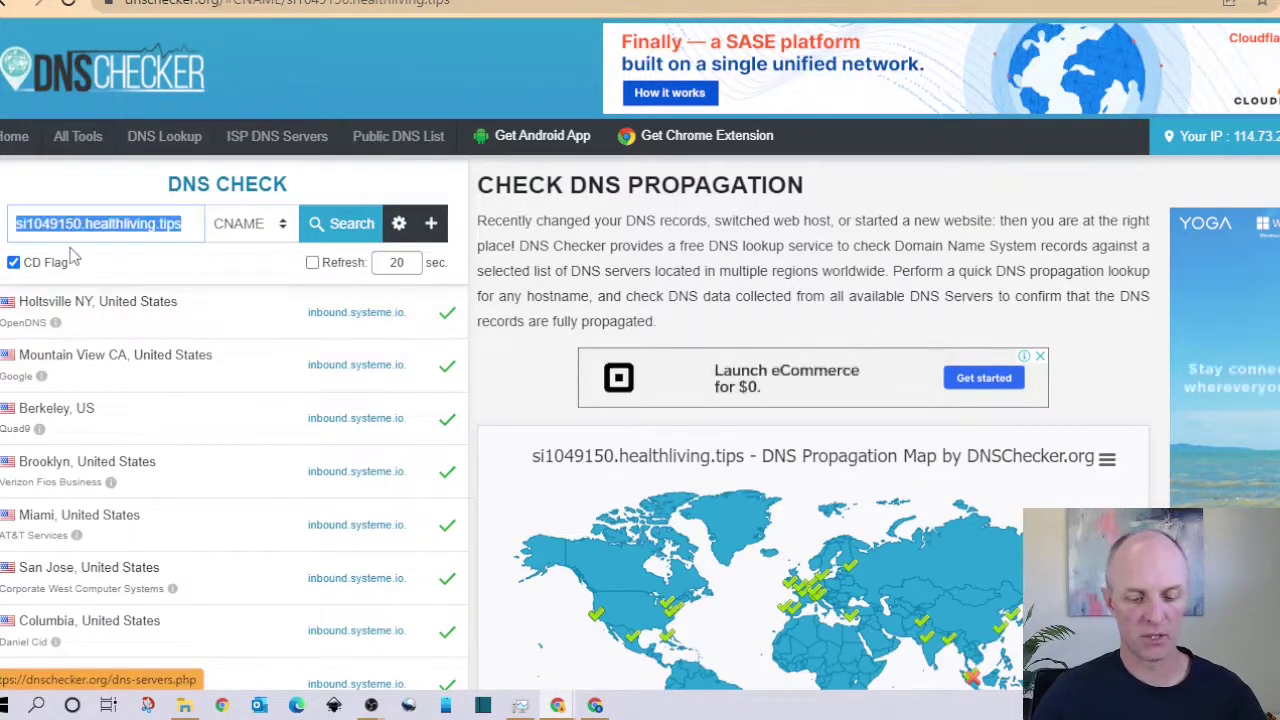
pyautogui.hotkey('ctrl', 'v')
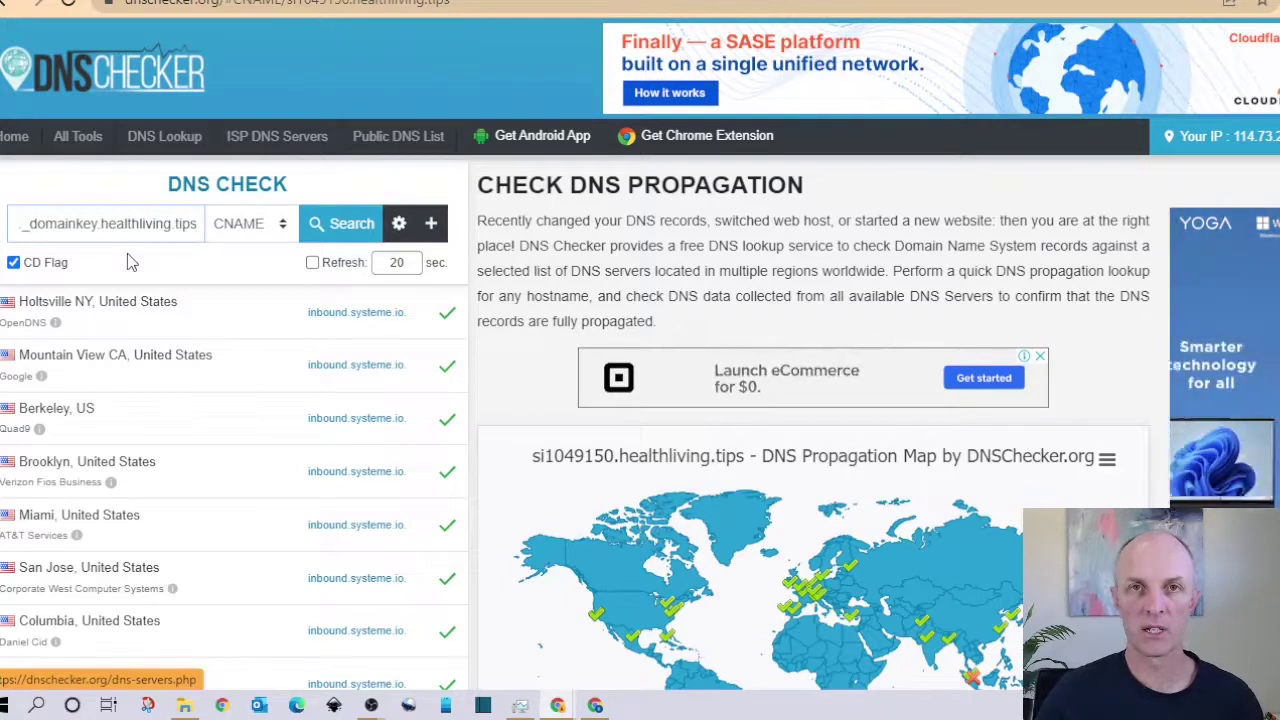
pyautogui.click(338, 228)
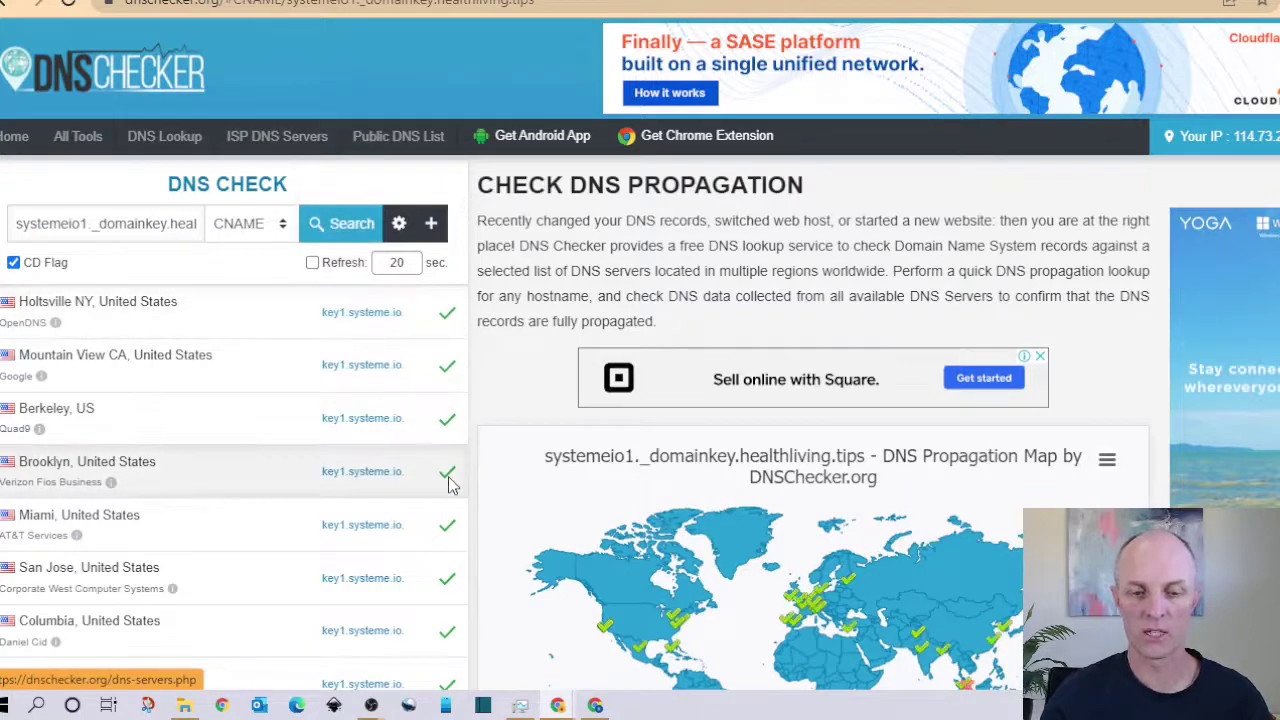
pyautogui.scroll(-3, 470, 430)
pyautogui.scroll(-3, 475, 415)
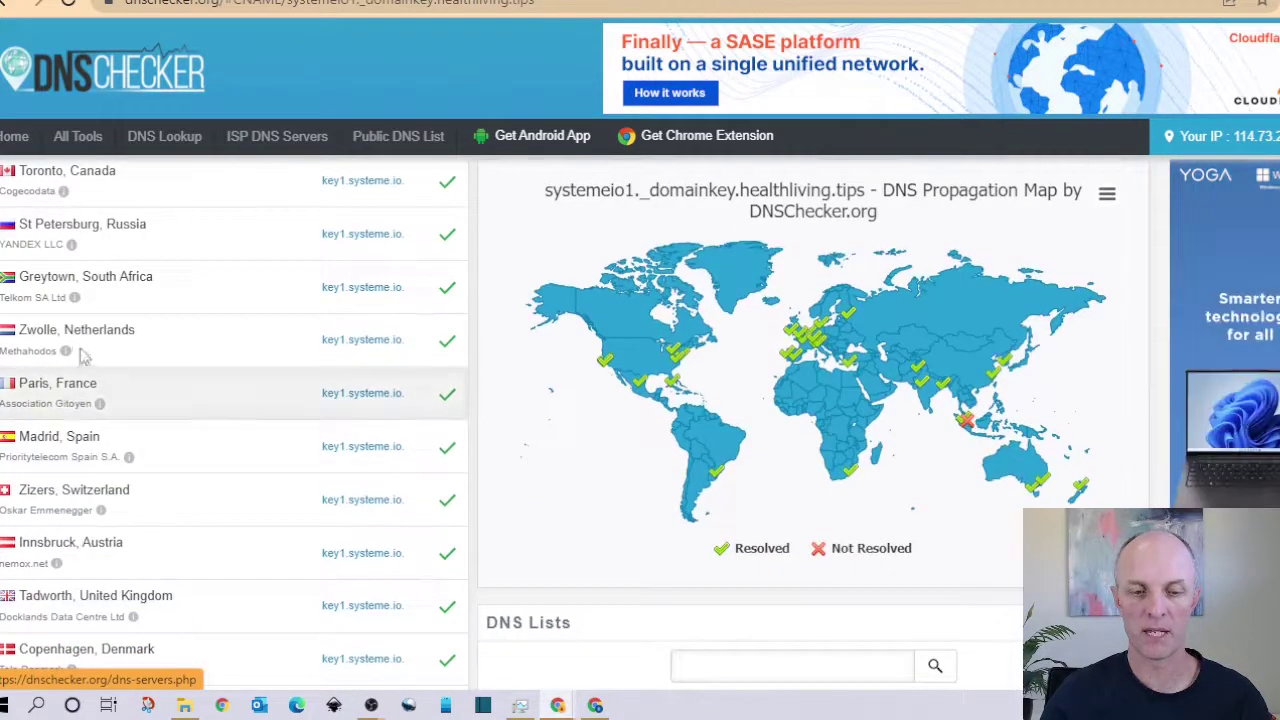
pyautogui.scroll(-10, 257, 423)
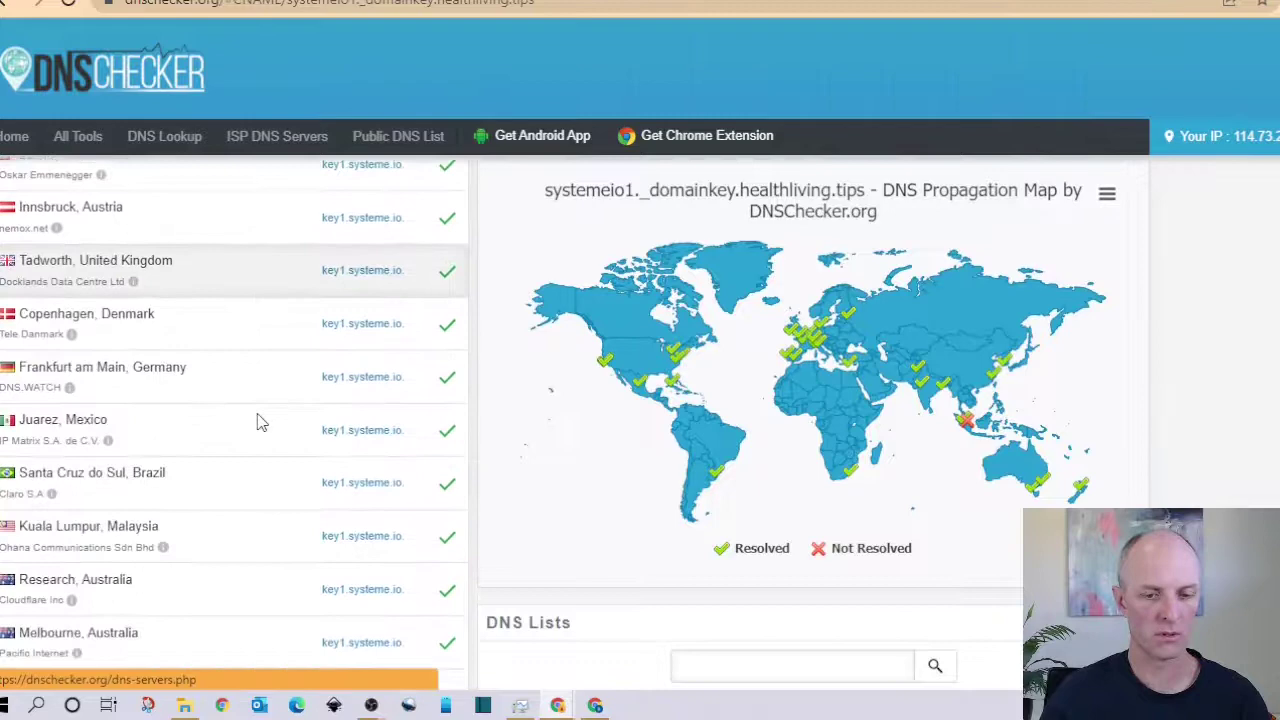
pyautogui.scroll(-2, 390, 371)
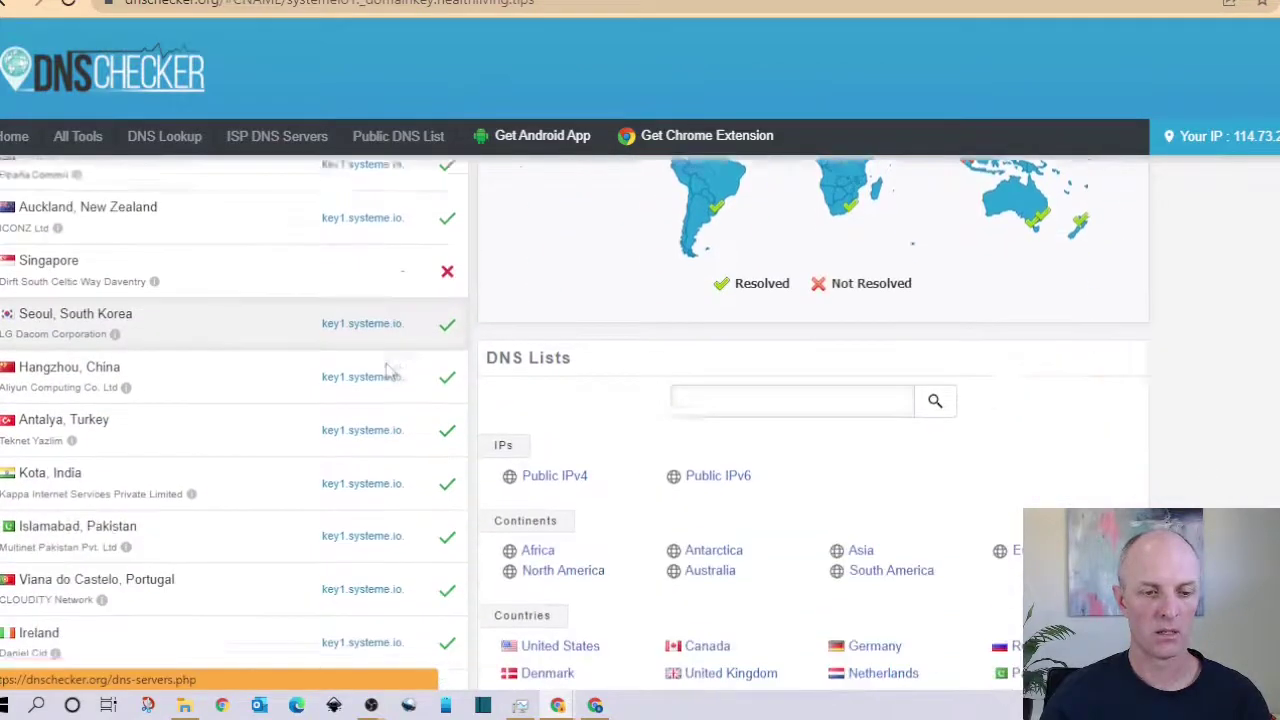
pyautogui.scroll(-2, 390, 371)
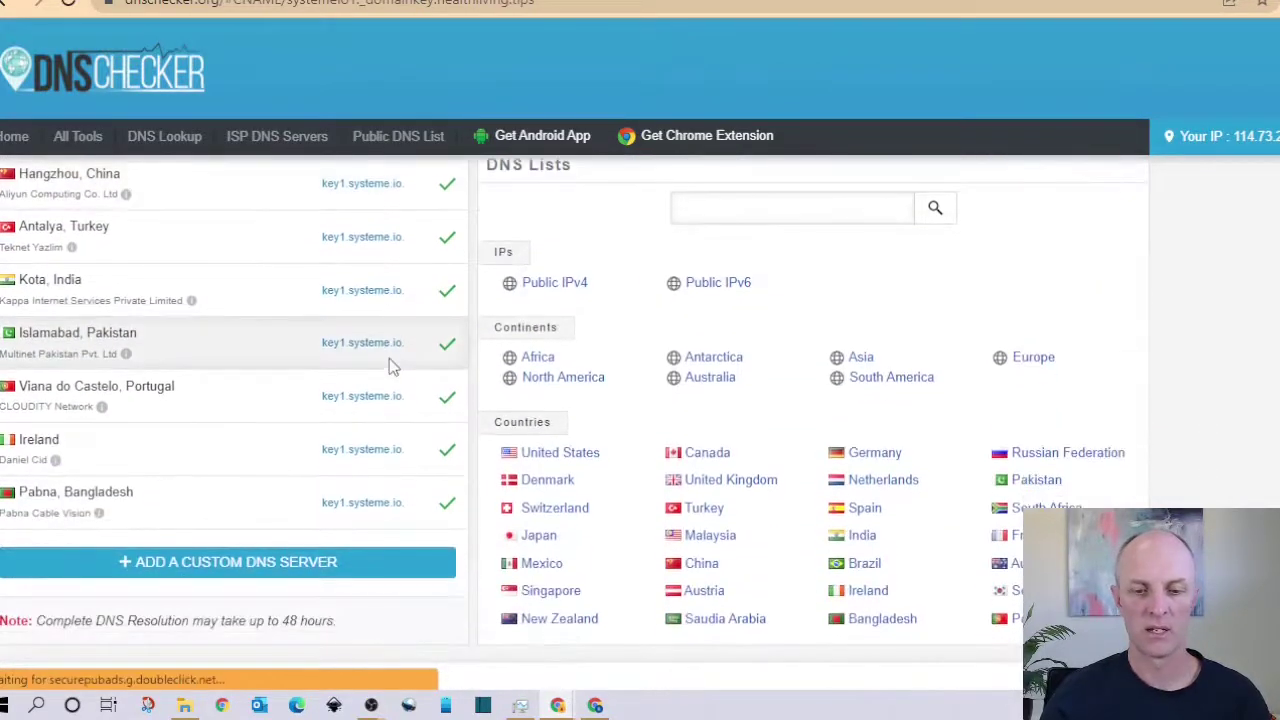
pyautogui.scroll(5, 390, 366)
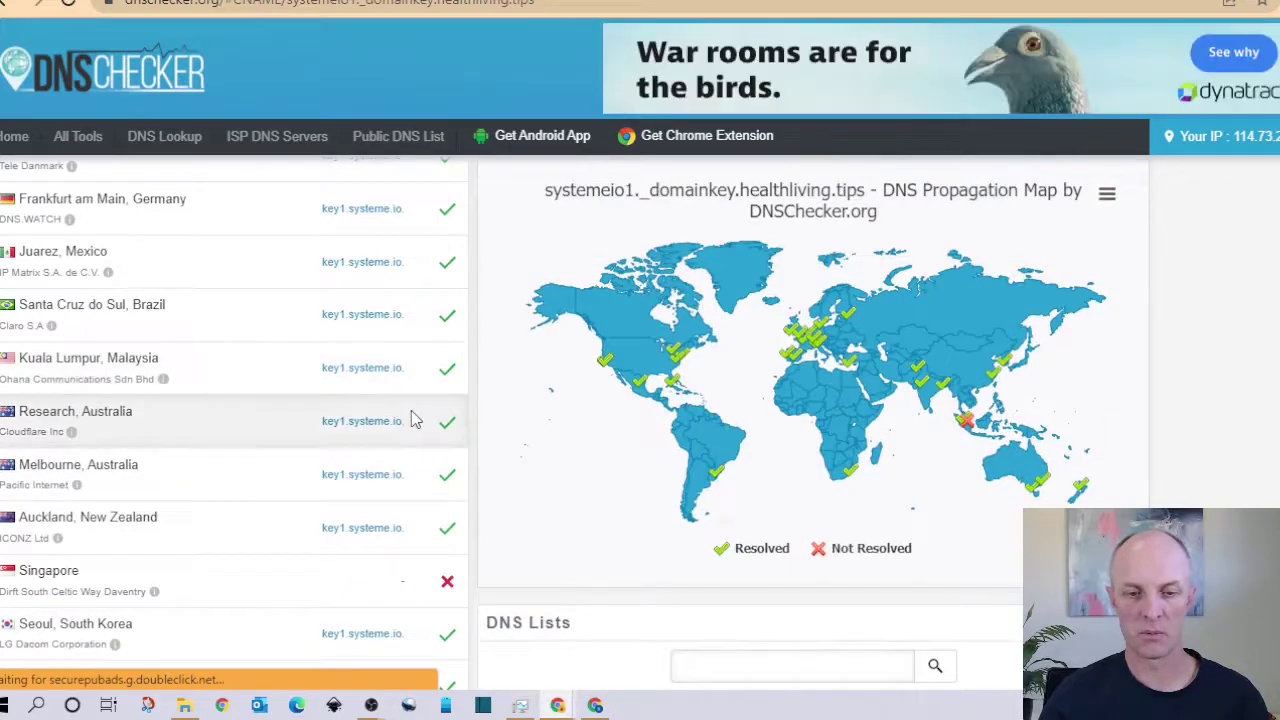
pyautogui.scroll(3, 414, 420)
pyautogui.scroll(3, 414, 420)
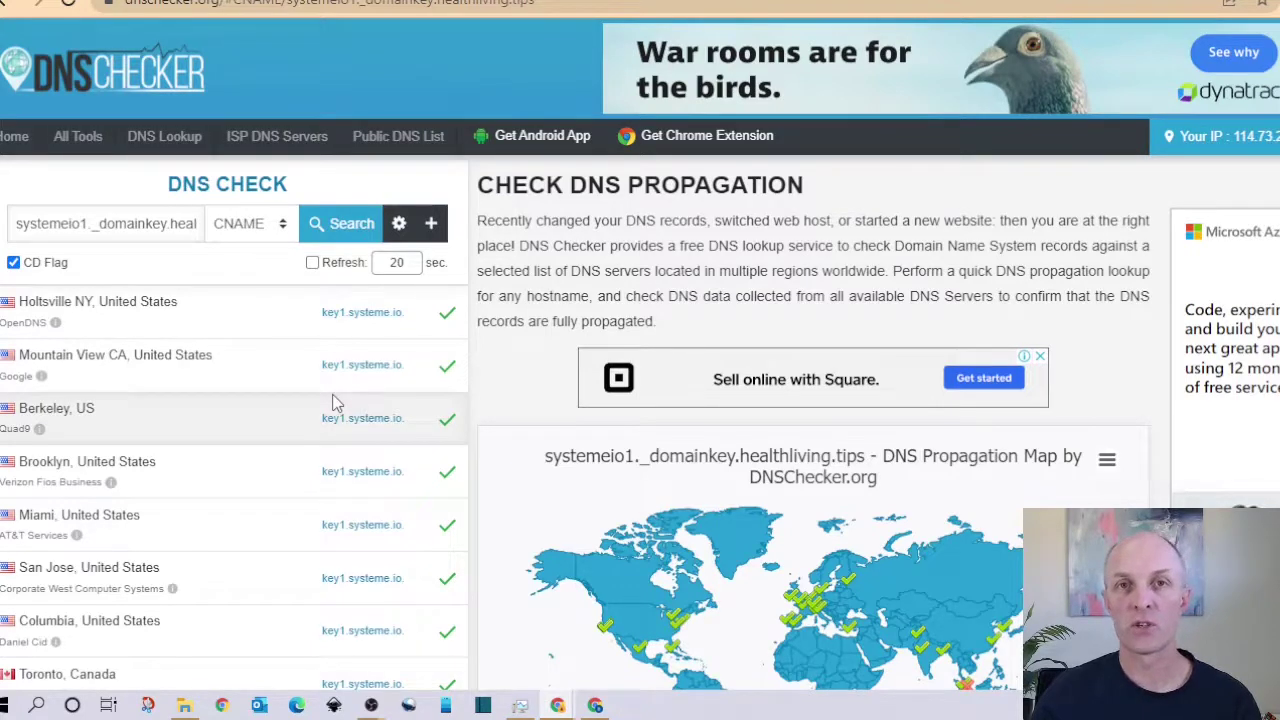
# Step: Close Systeme.io's domain authentication records, leaving healthliving.tips listed as Pending
pyautogui.hotkey('ctrl', 'Tab')
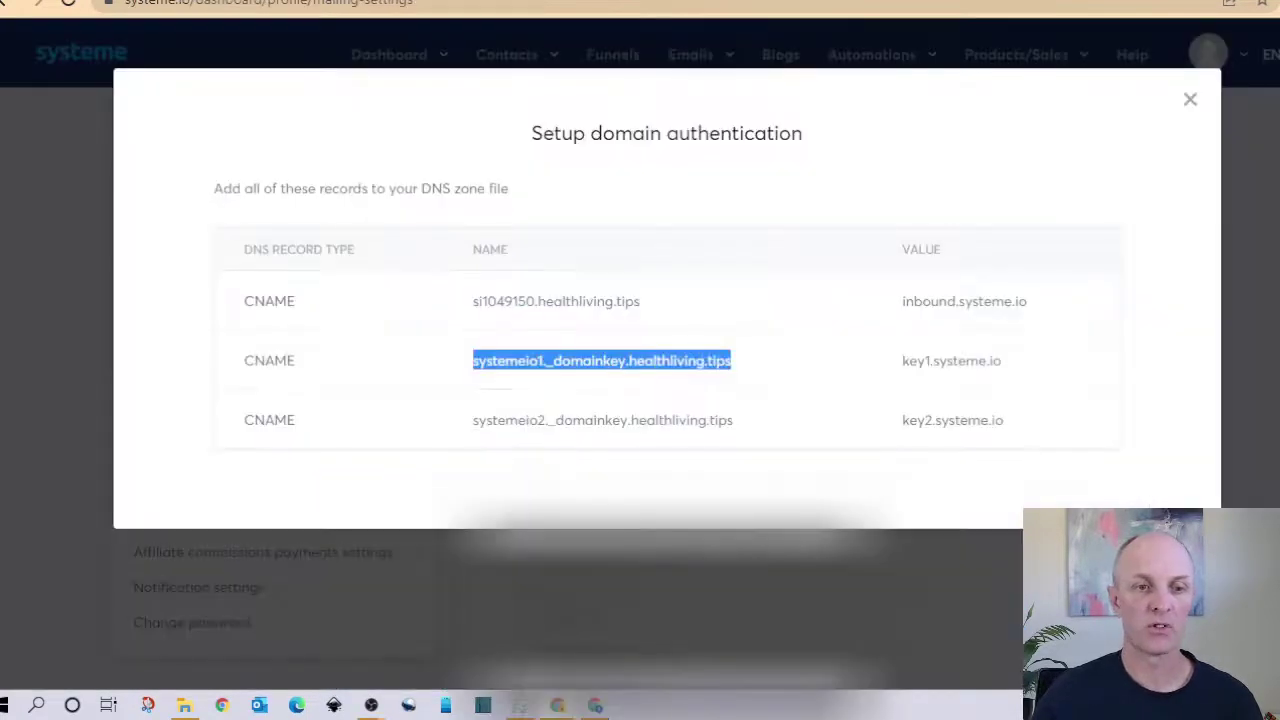
pyautogui.click(1190, 104)
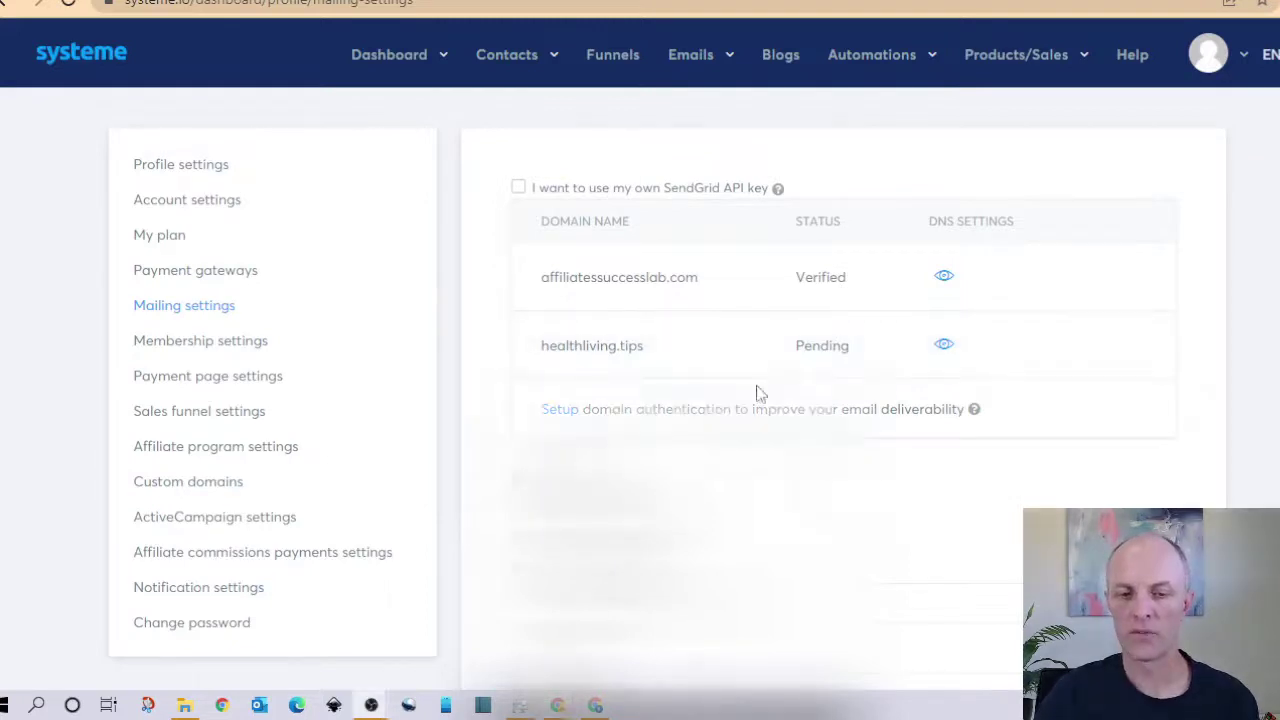
pyautogui.scroll(-2, 768, 360)
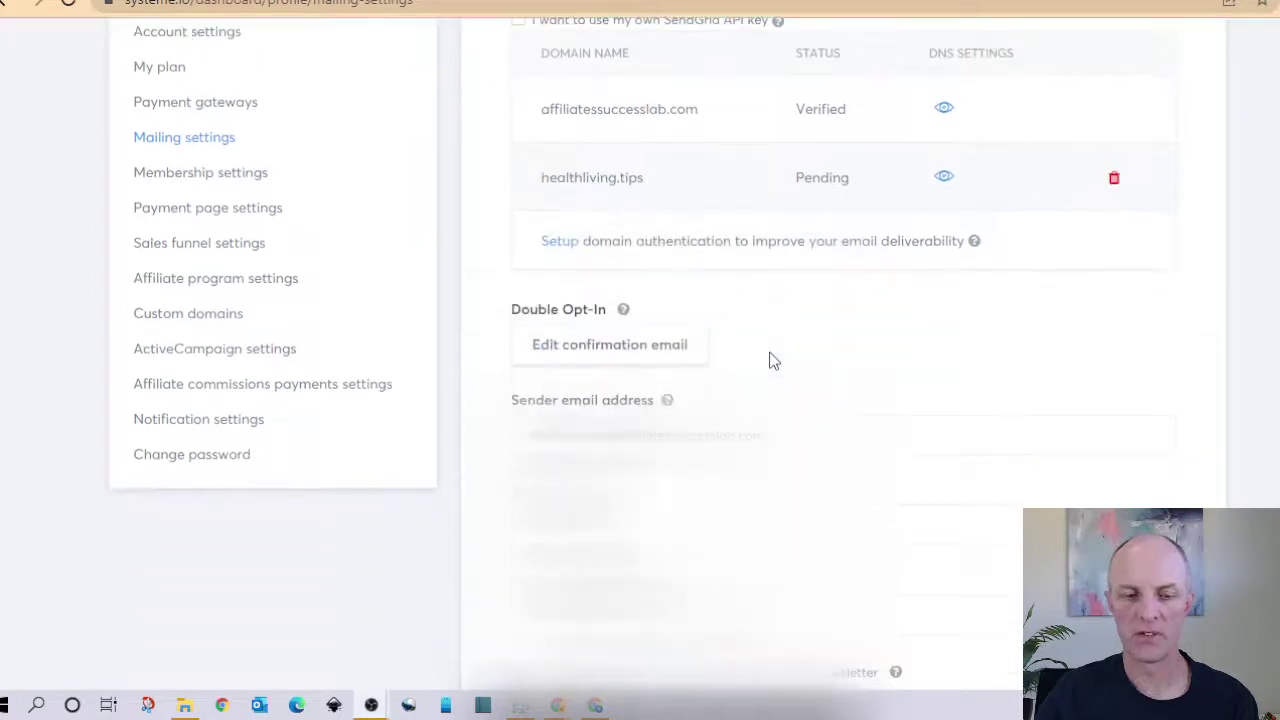
pyautogui.scroll(2, 755, 400)
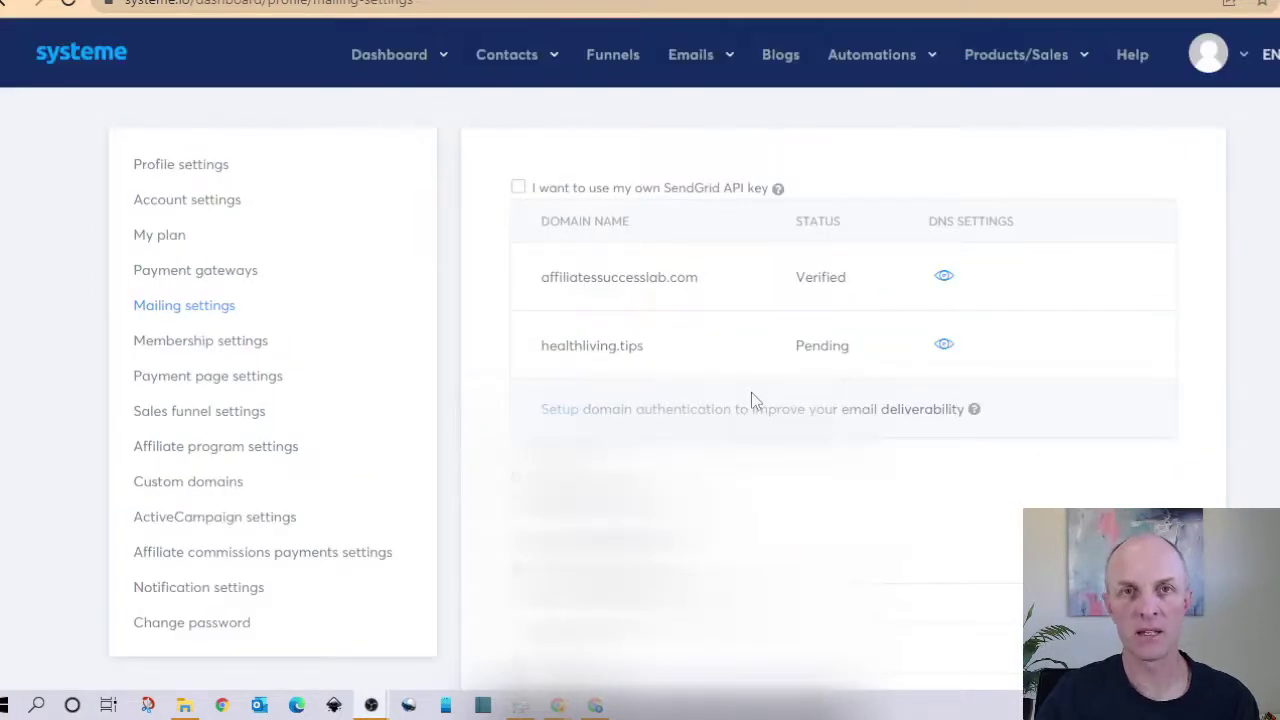
pyautogui.scroll(-2, 755, 400)
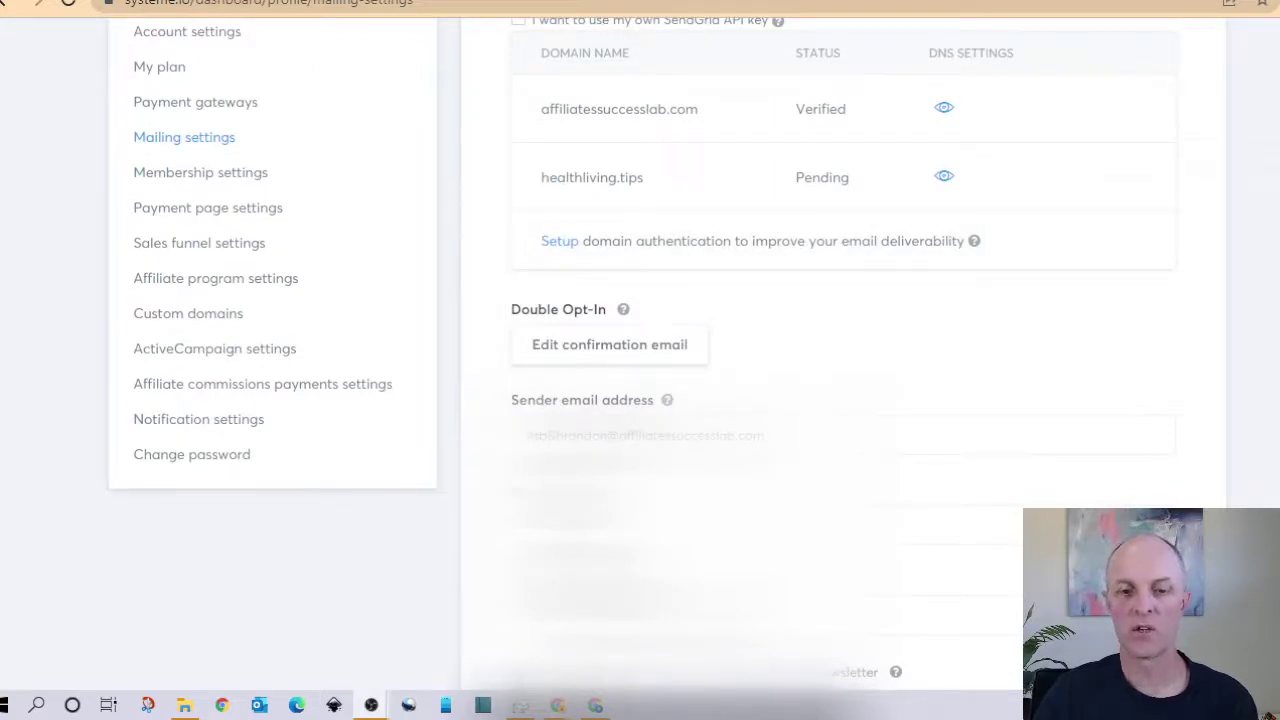
pyautogui.scroll(-2, 954, 420)
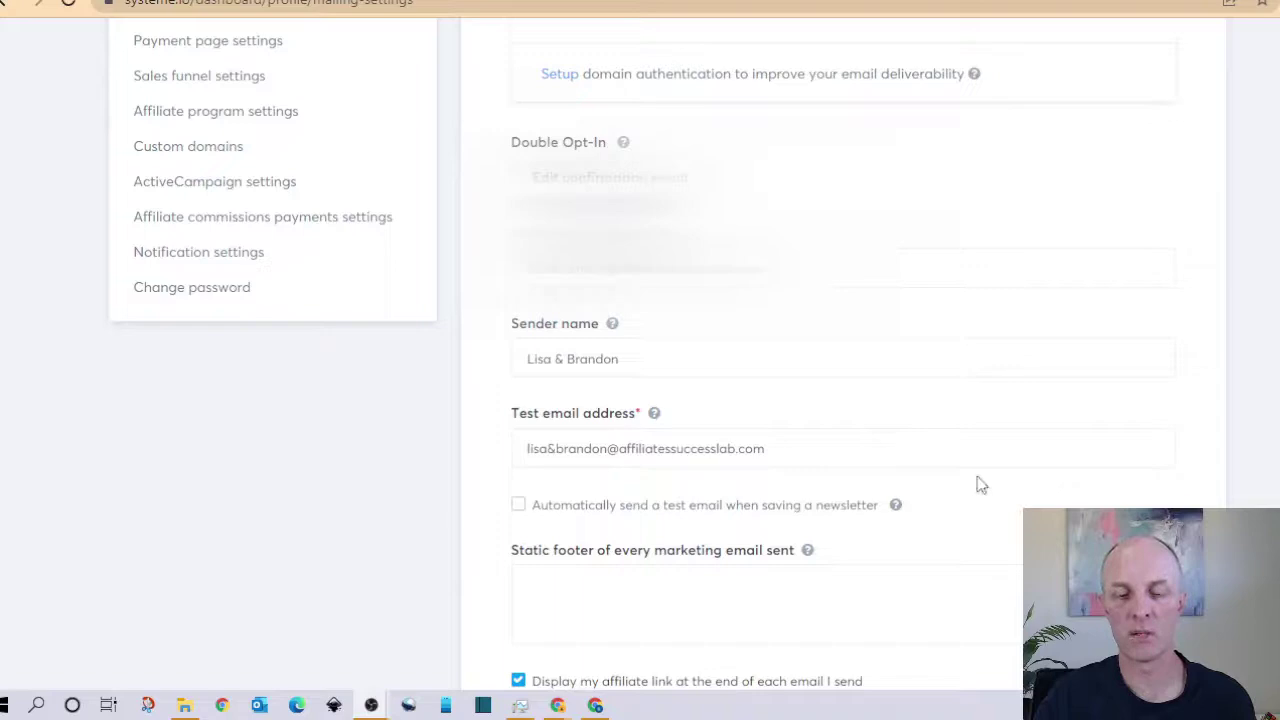
pyautogui.scroll(-2, 998, 397)
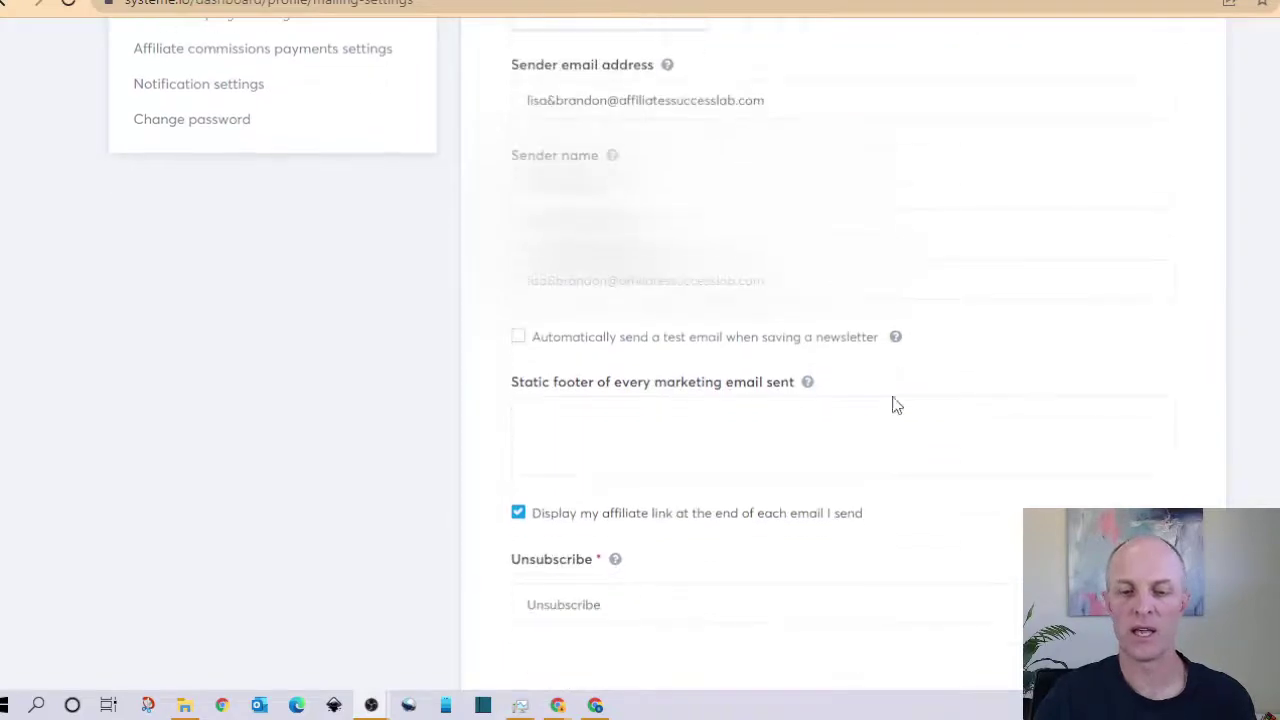
pyautogui.scroll(-1, 860, 403)
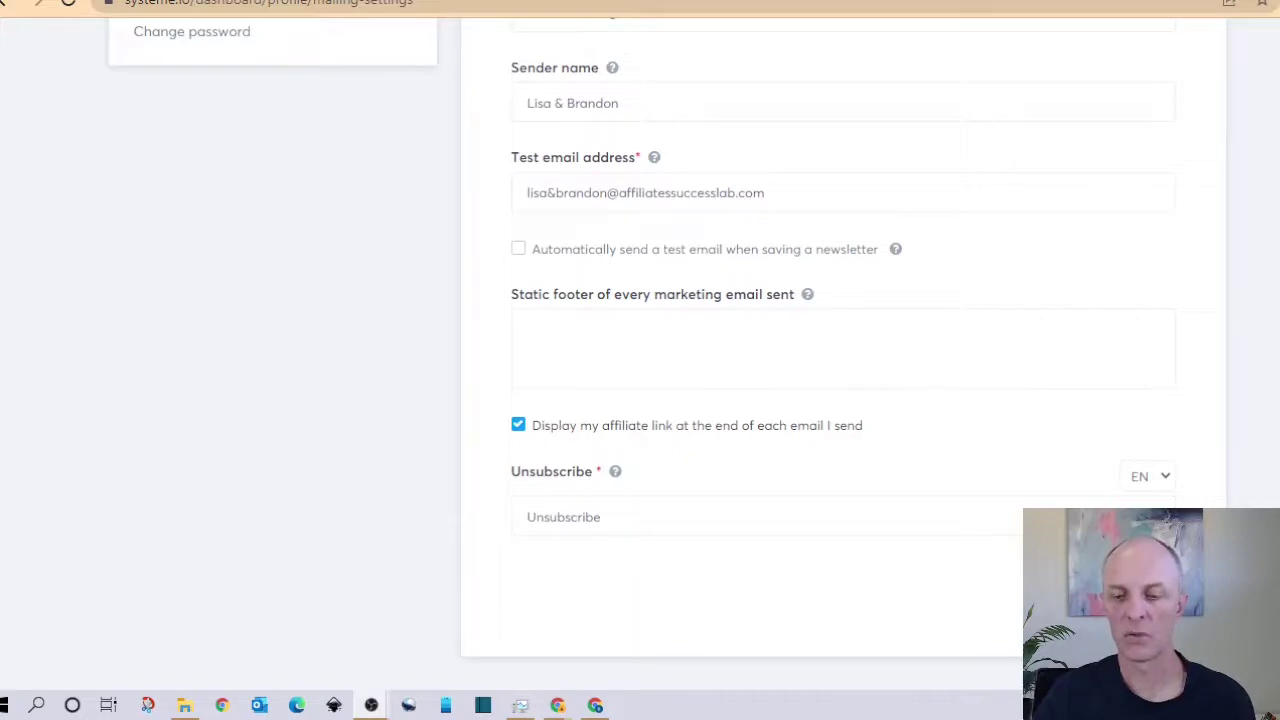
# Step: Reload the mailing settings to recheck healthliving.tips, which remains Pending
pyautogui.press('F5')
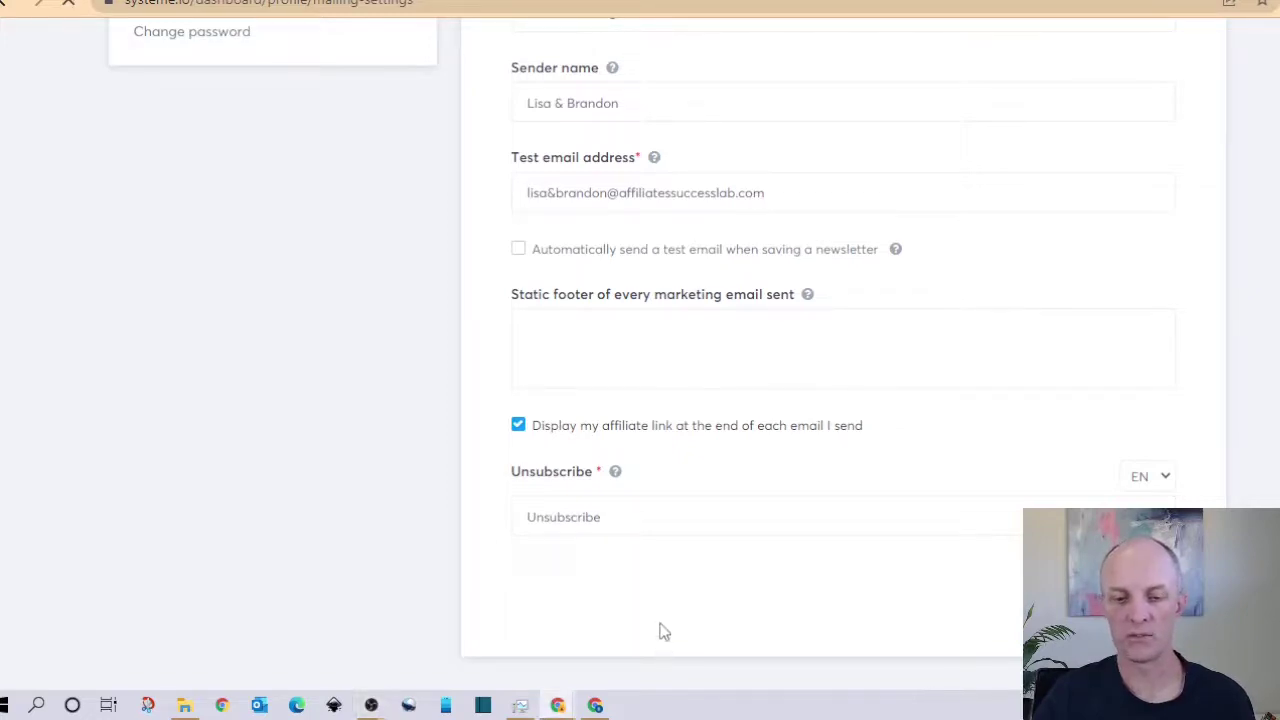